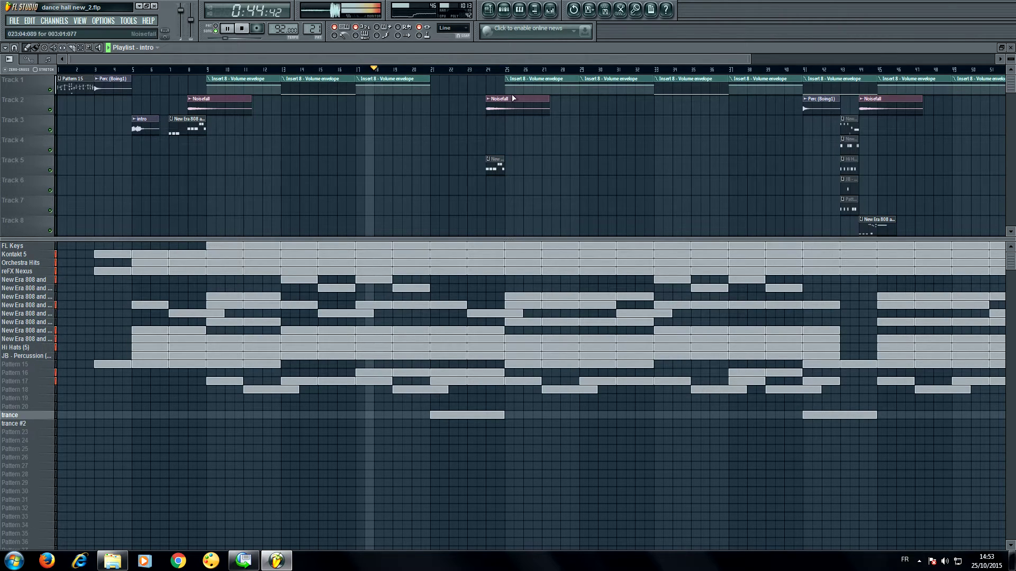
Step: Show the step sequencer with the Unsorted channel group and place its window clear of the playlist's first half
click(506, 13)
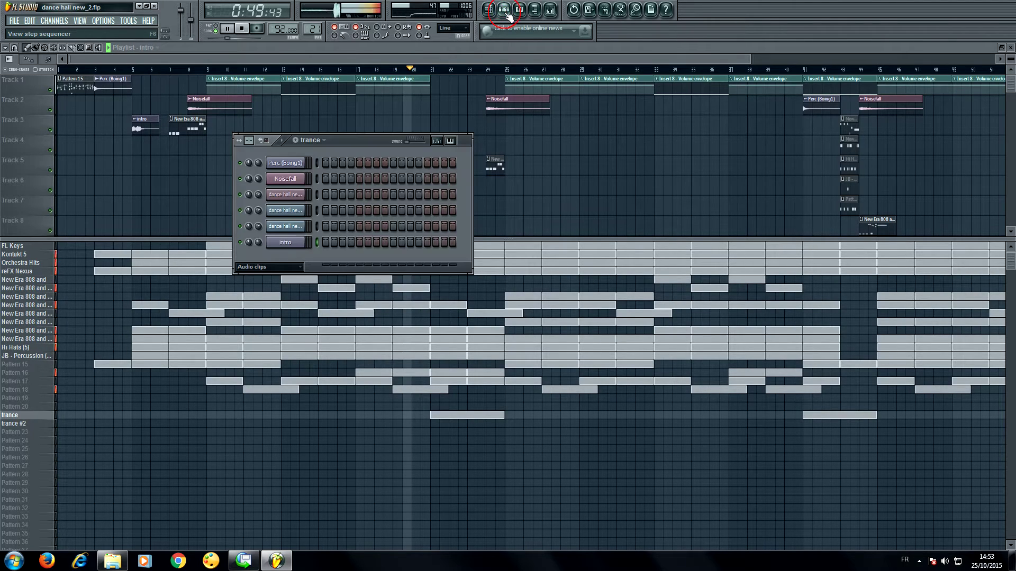
click(290, 265)
click(270, 309)
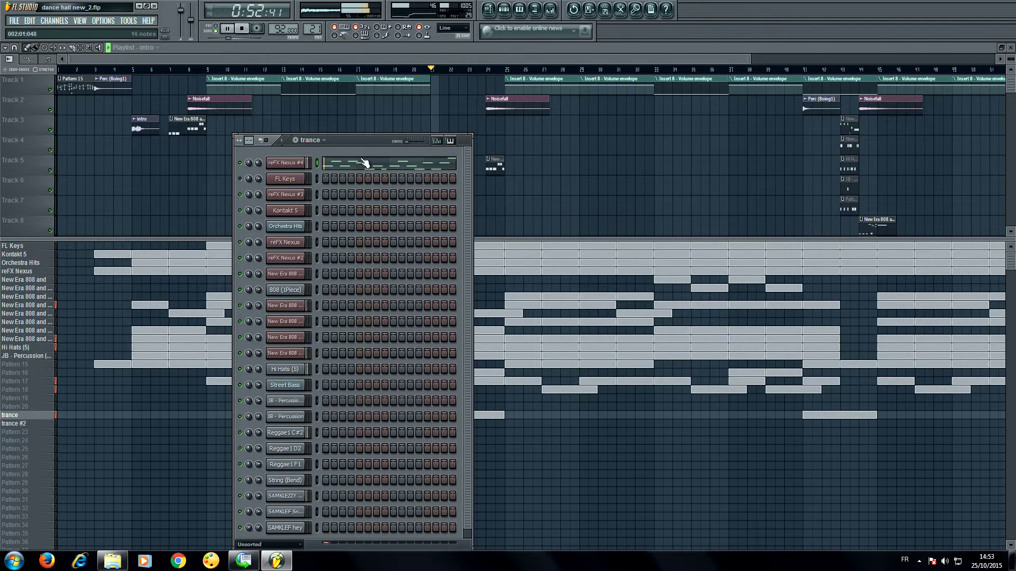
drag(357, 143, 640, 107)
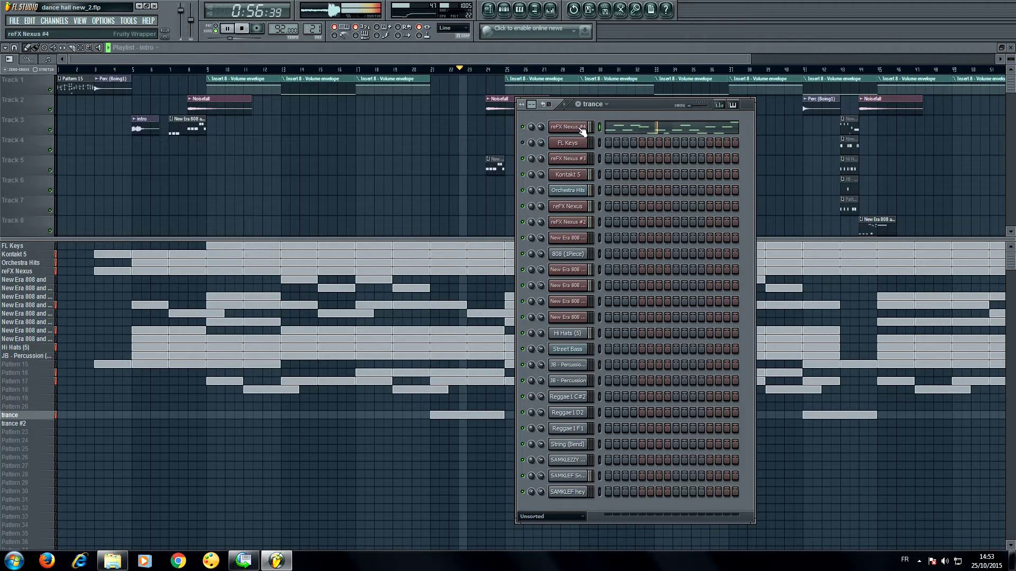
Step: Open the Kontakt 5 channel's plugin to view its loaded instruments, placing it beside the step sequencer
click(568, 175)
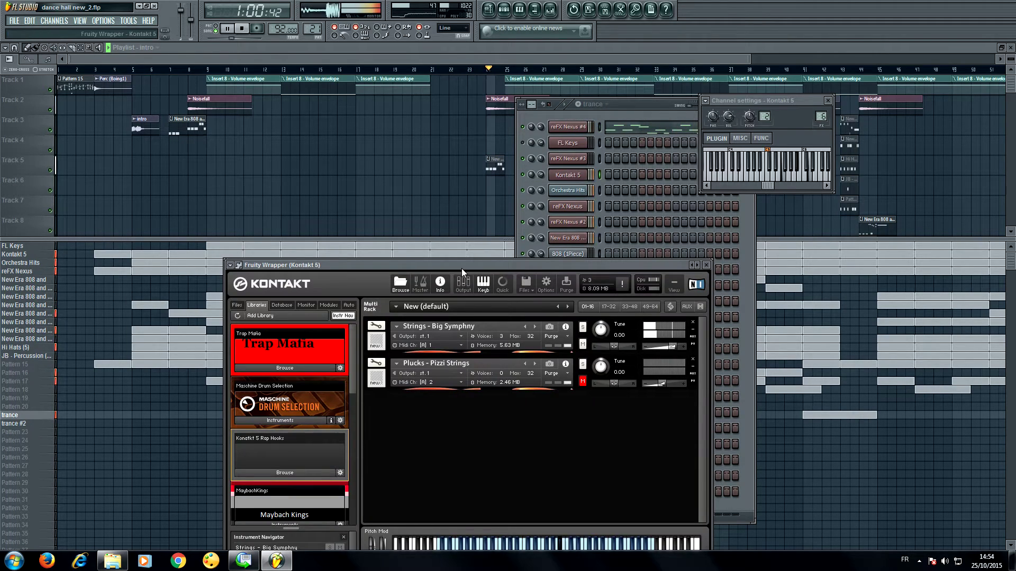
drag(461, 269, 328, 169)
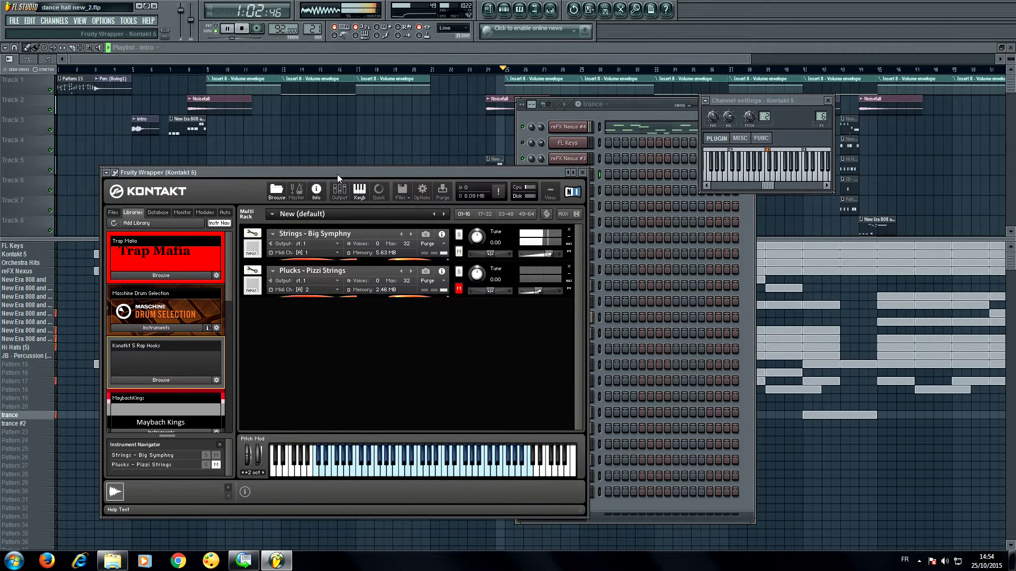
click(633, 105)
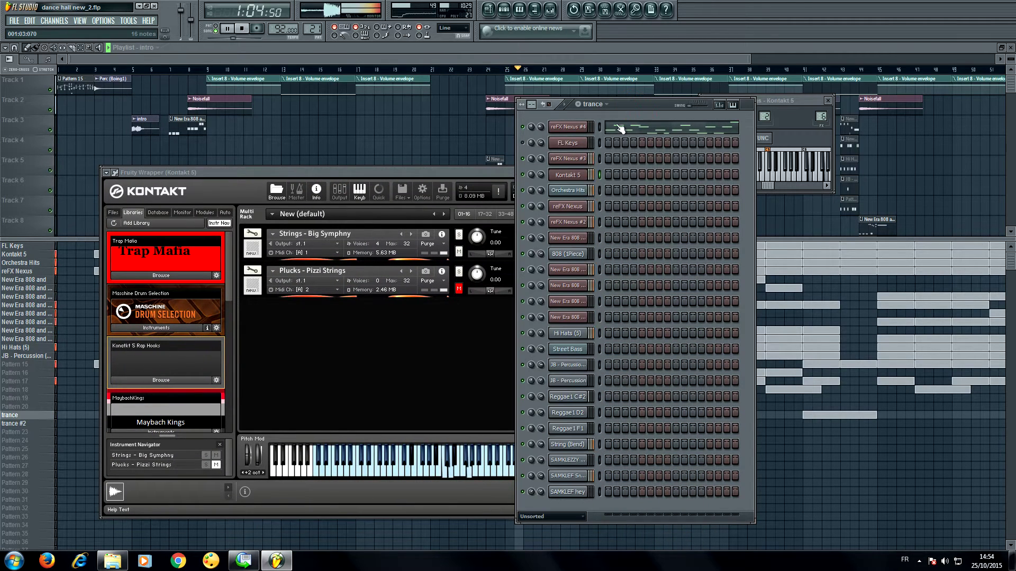
Step: Open the reFX Nexus #3 and New Era 808 and #2 plugins to view their presets
click(580, 160)
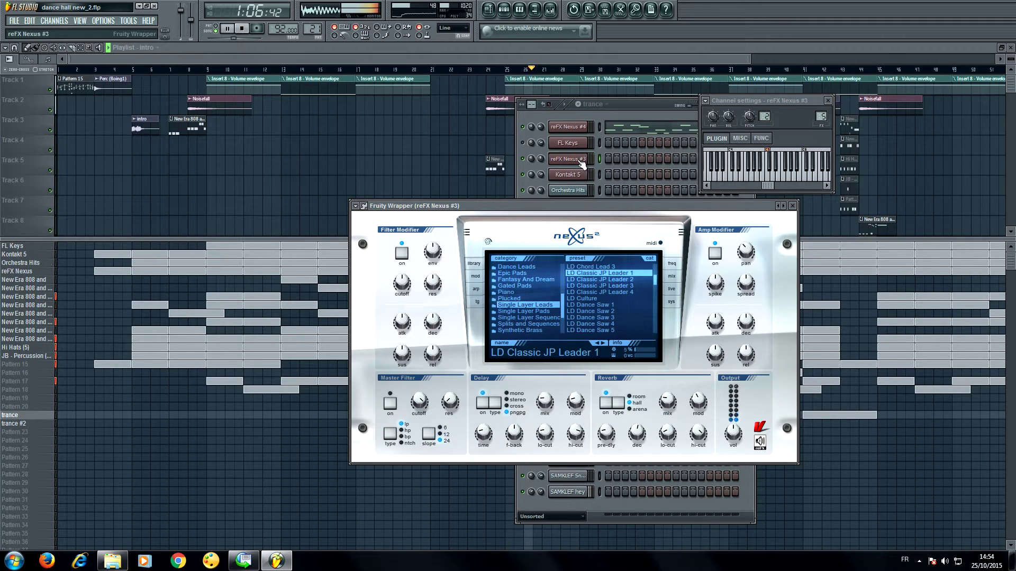
drag(582, 203, 265, 250)
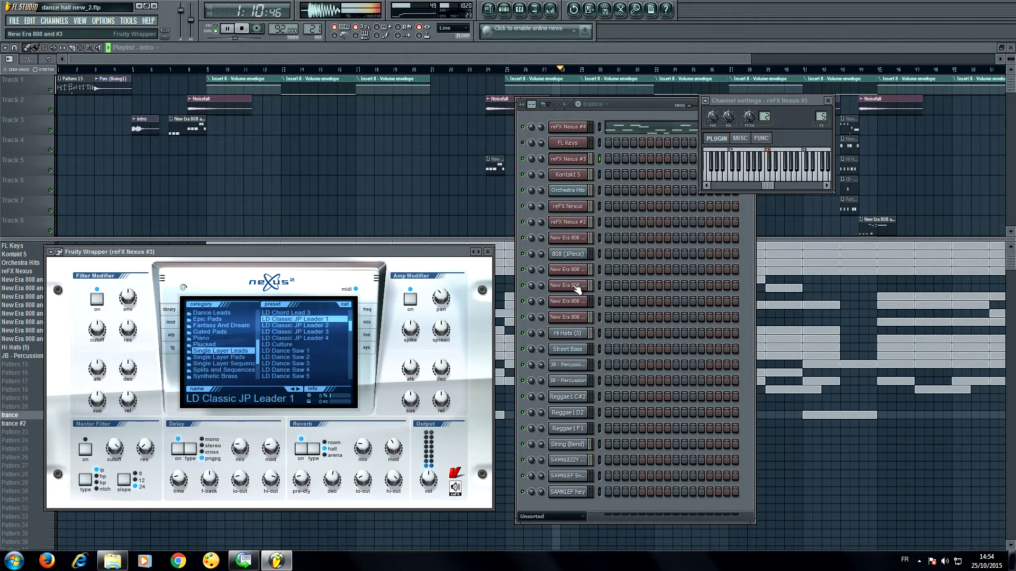
click(576, 272)
click(575, 272)
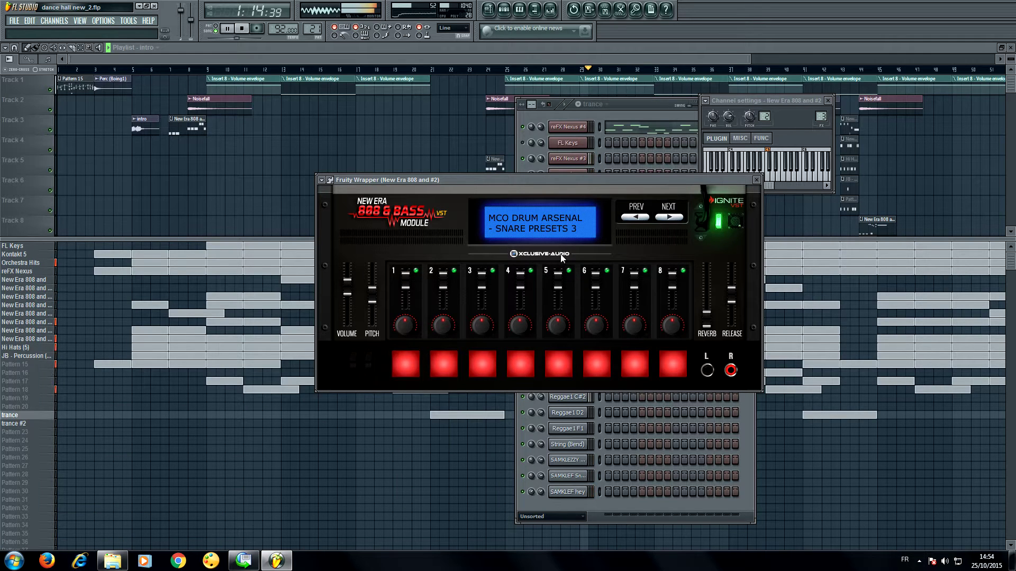
drag(544, 180, 506, 230)
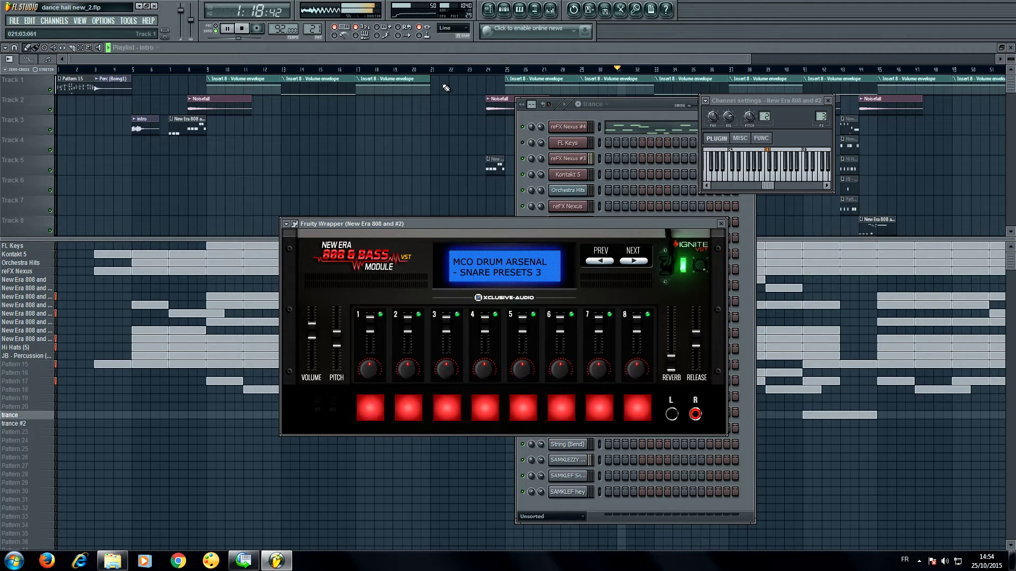
Step: Stop the song, switch to pattern mode and play the Kontakt 5 pattern on its own
click(482, 55)
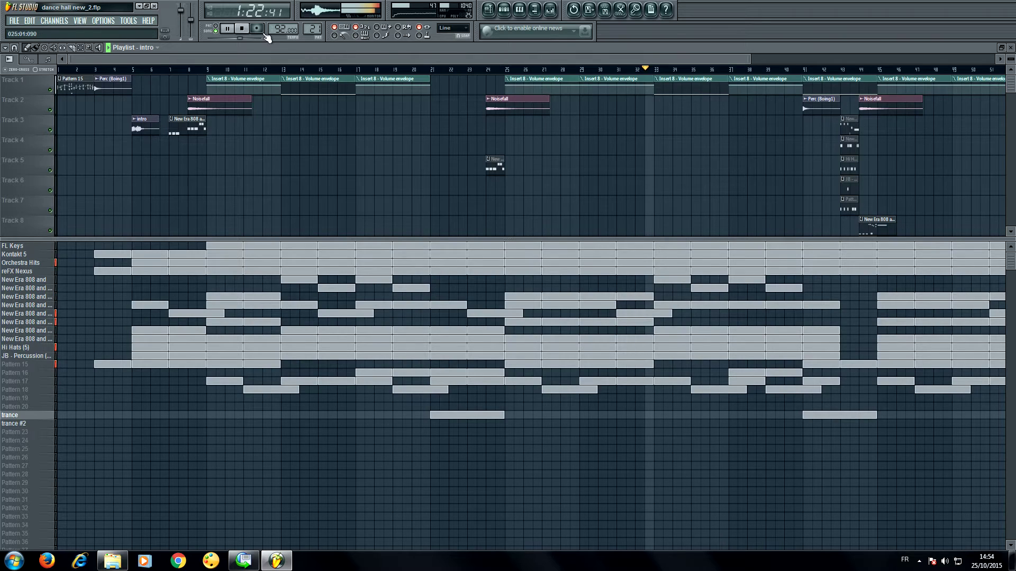
click(243, 28)
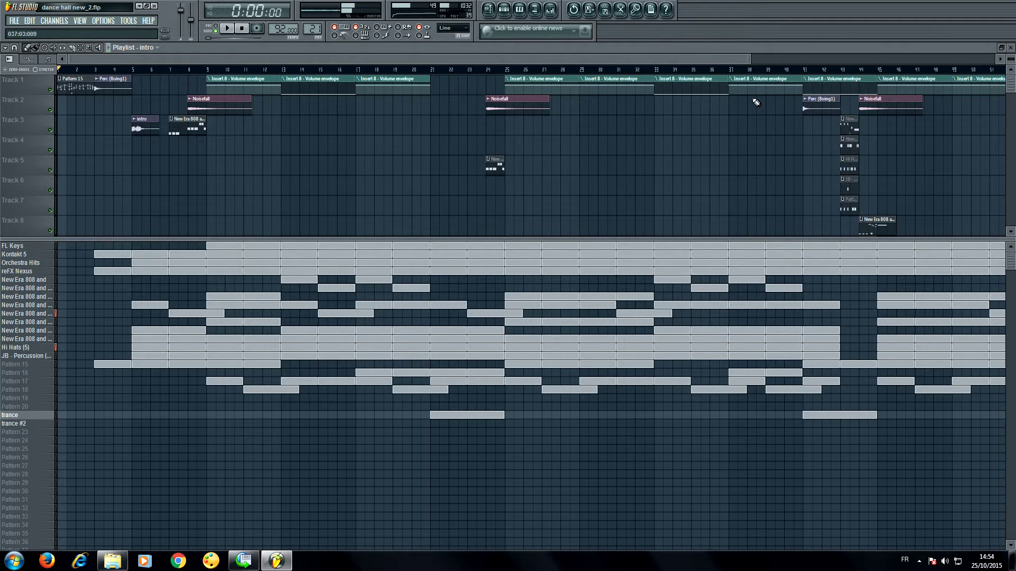
click(52, 248)
click(217, 29)
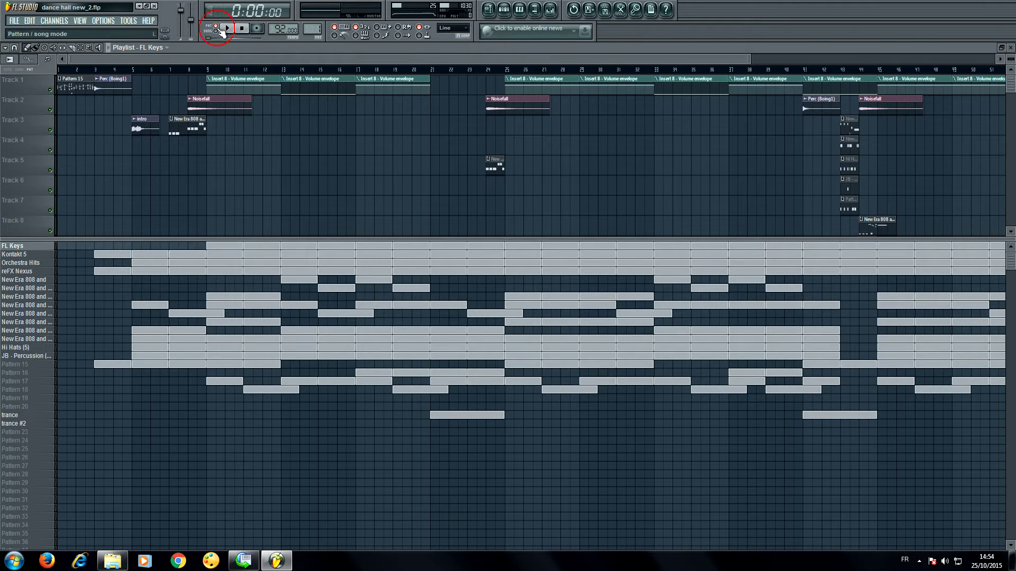
click(41, 256)
click(227, 28)
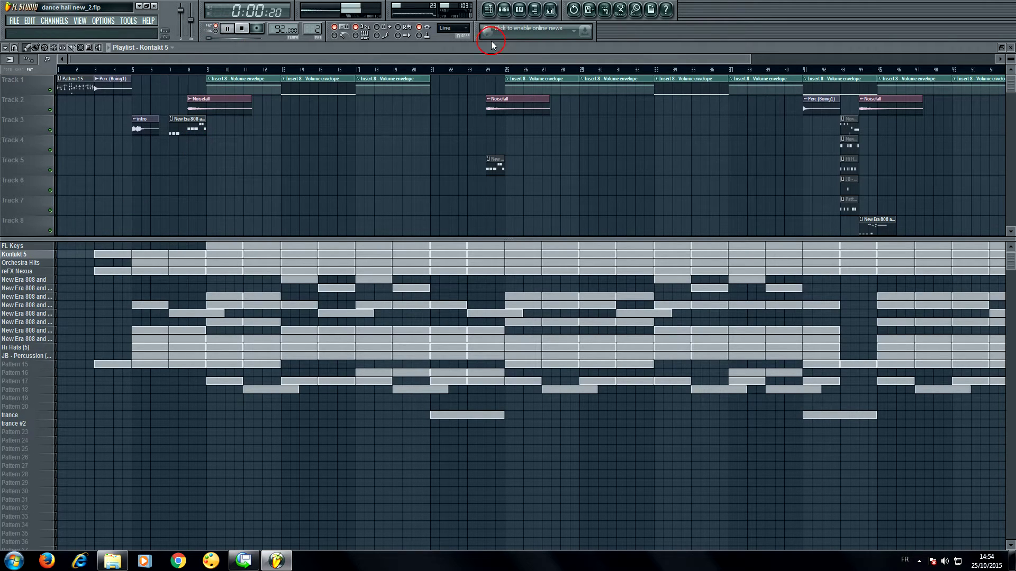
Step: Reopen the step sequencer and the Kontakt 5 plugin to view its instruments while the pattern plays
click(504, 9)
click(575, 178)
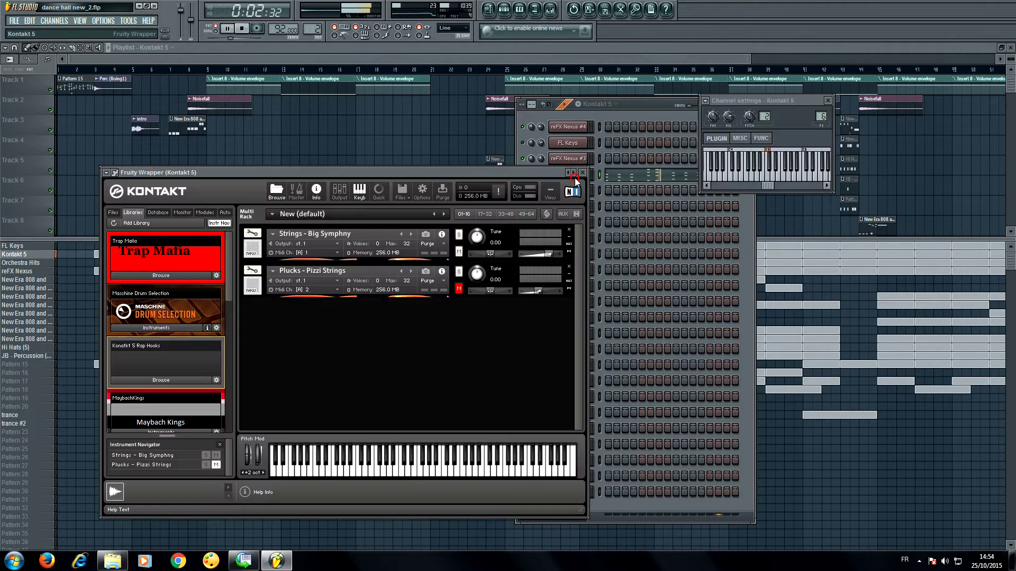
drag(426, 173, 454, 166)
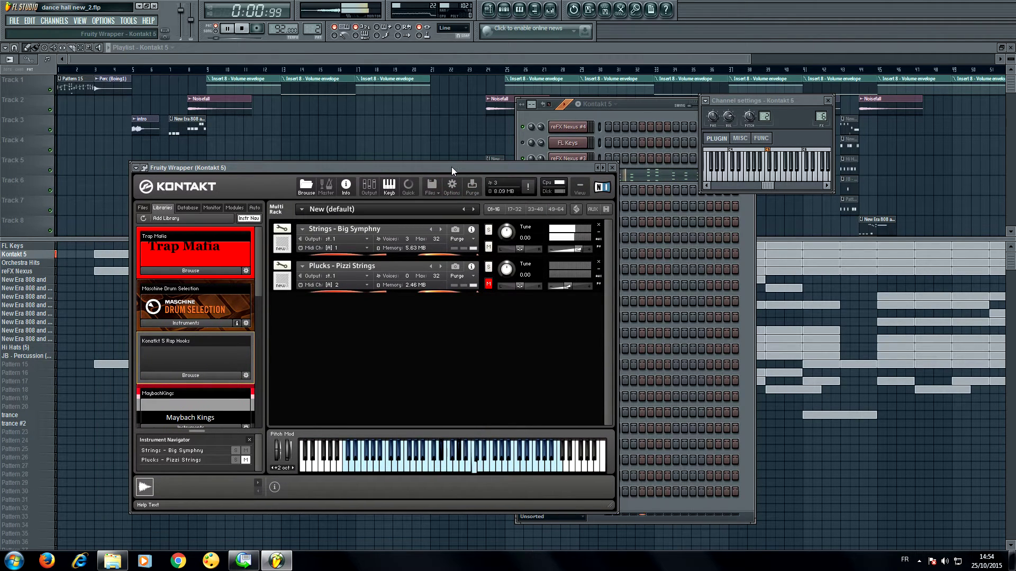
drag(451, 167, 439, 315)
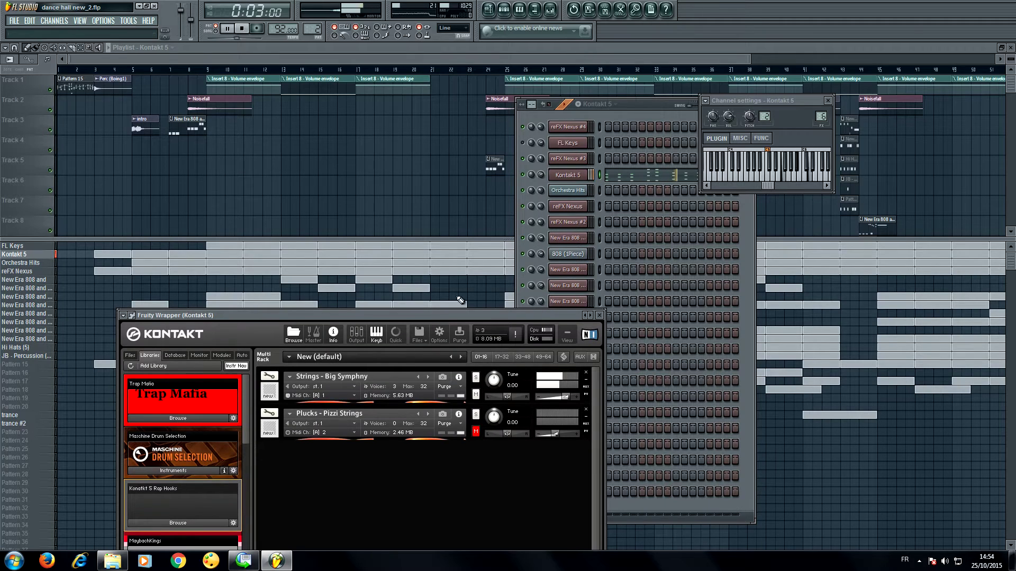
Step: Open the Orchestra Hits channel settings and audition its pattern and a few single notes on the test keyboard
click(577, 191)
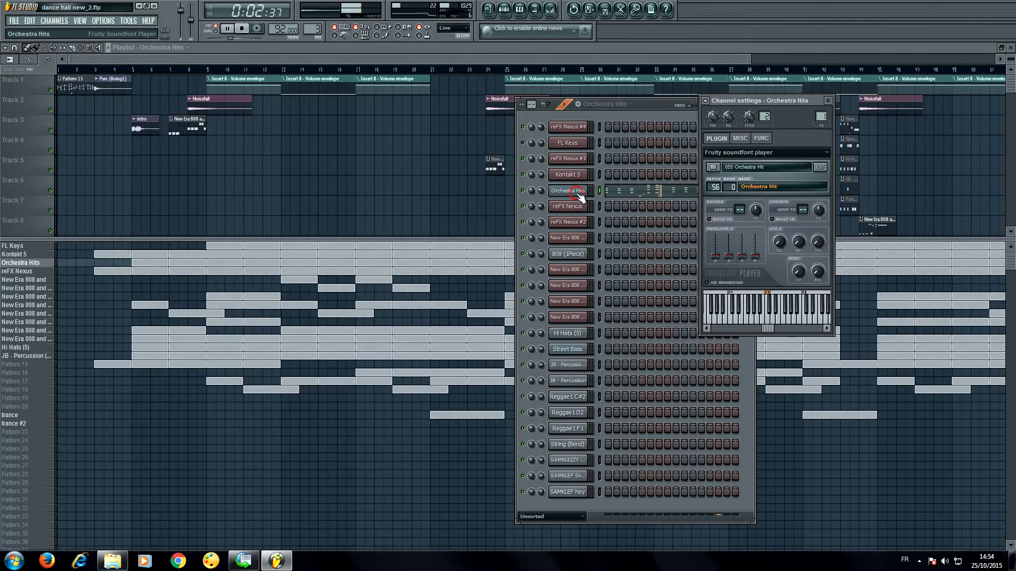
drag(658, 103, 383, 142)
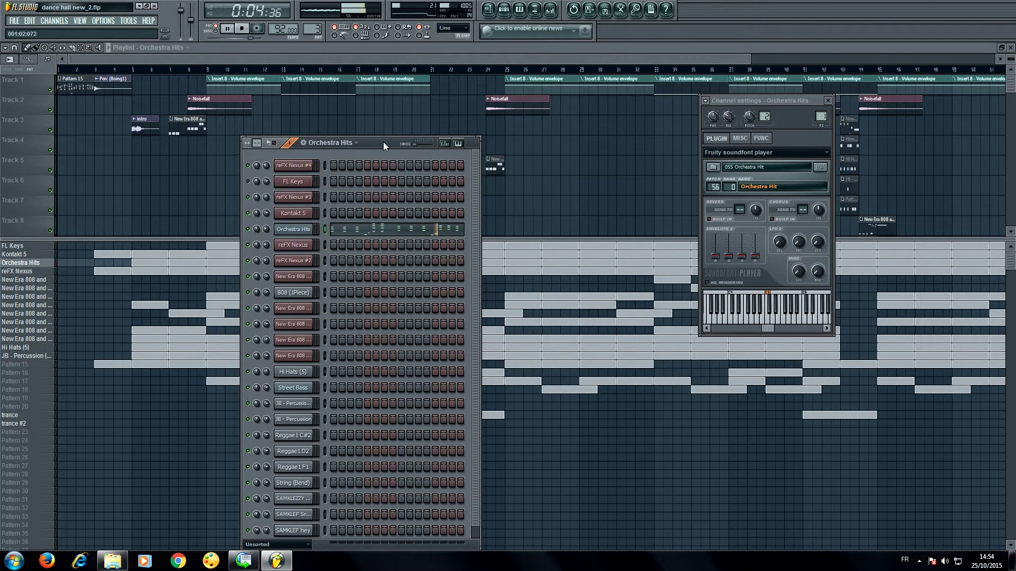
key(space)
click(766, 320)
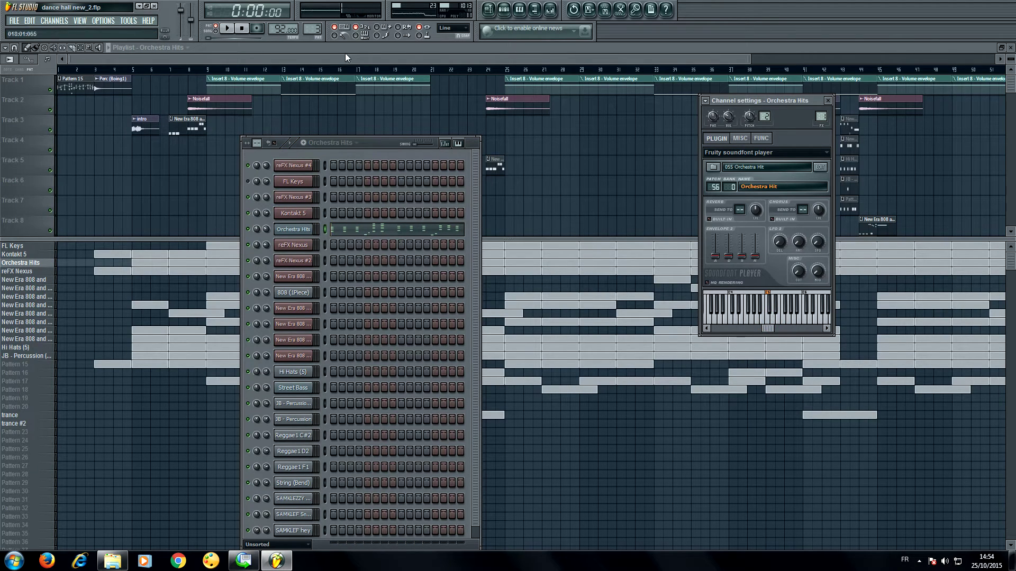
click(770, 317)
click(793, 320)
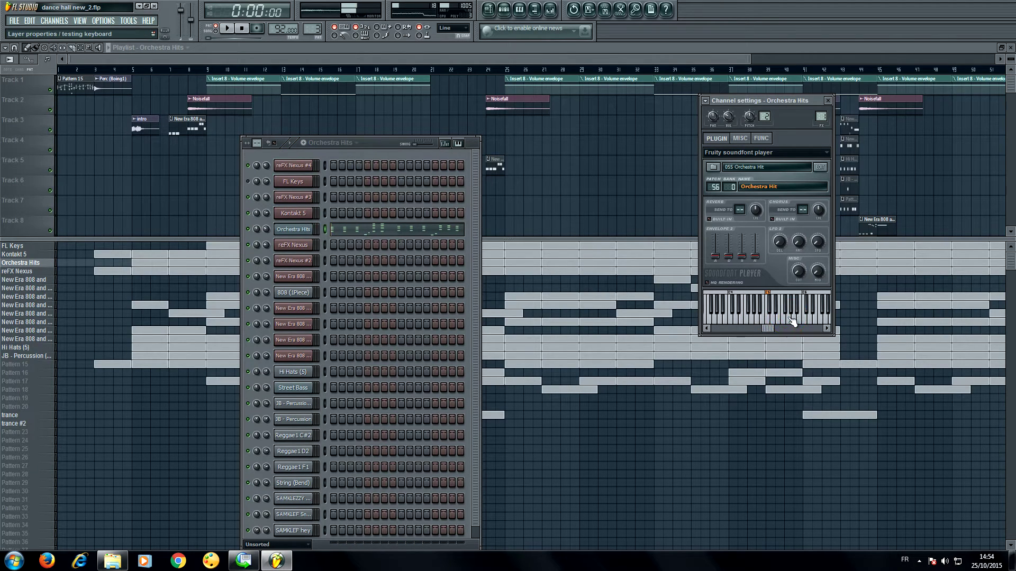
key(space)
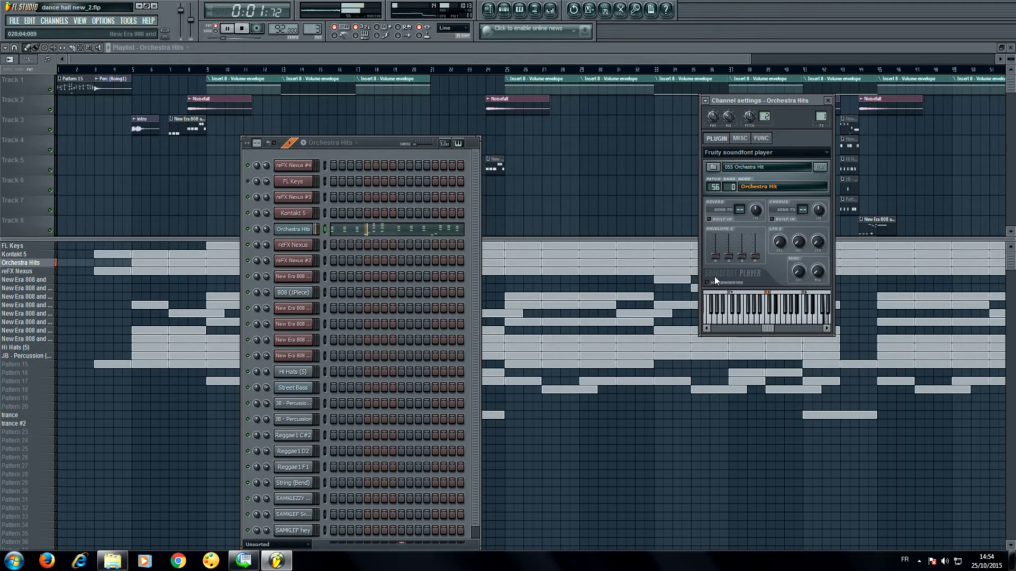
key(space)
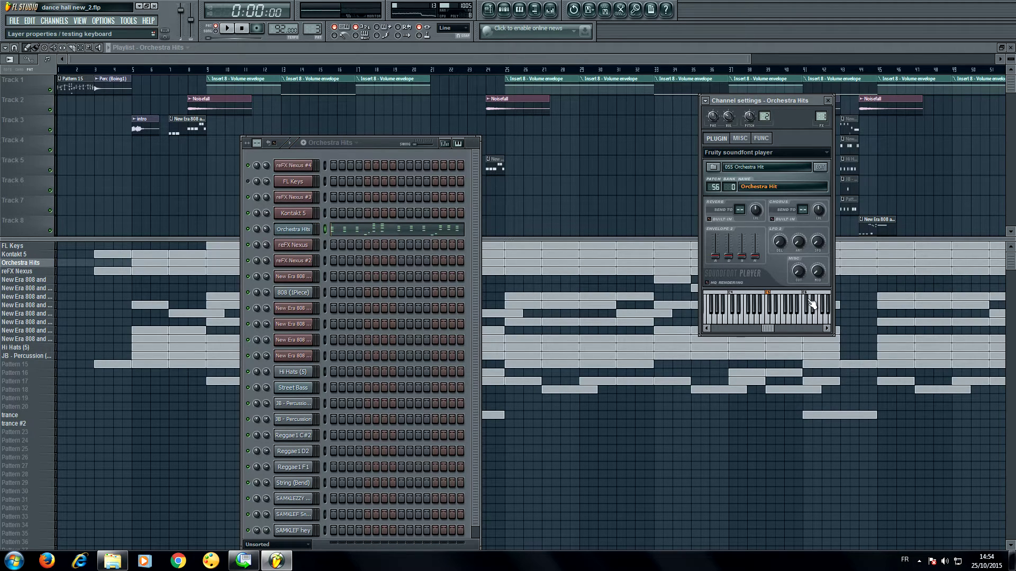
Step: Play the reFX Nexus pattern and open its plugin beside the step sequencer to view the piano preset
key(KP_Add)
key(space)
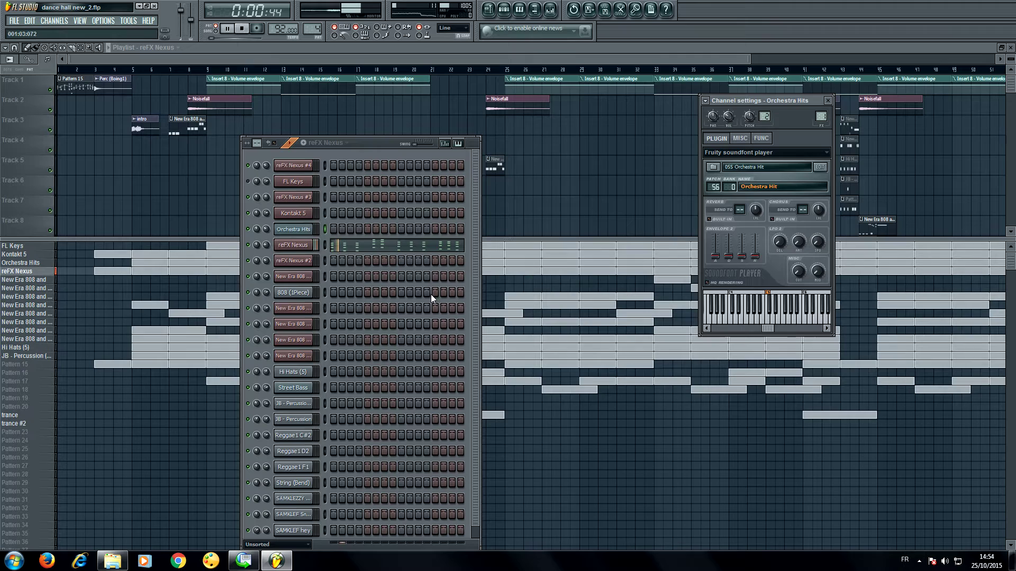
click(292, 244)
drag(338, 244, 689, 178)
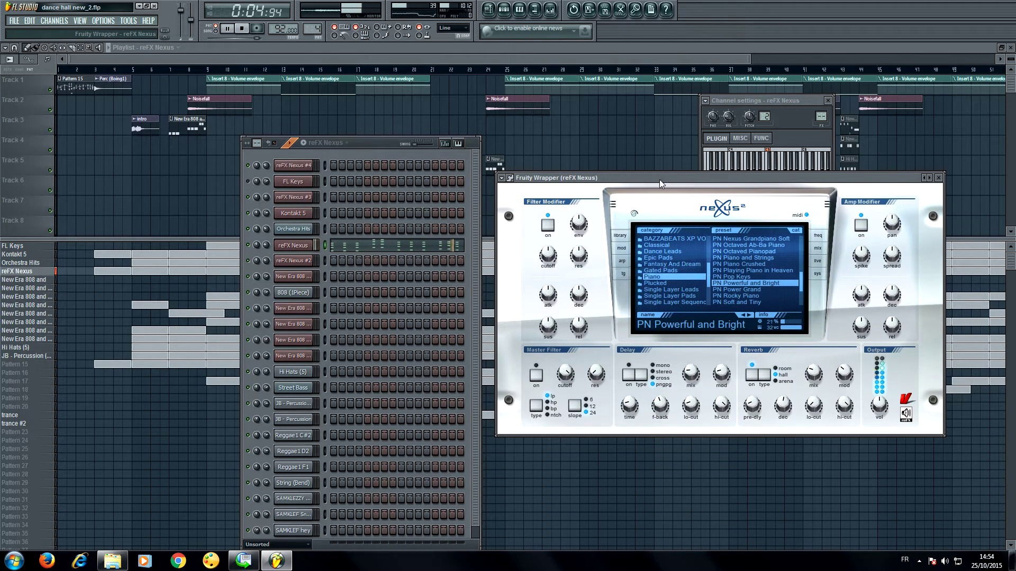
key(space)
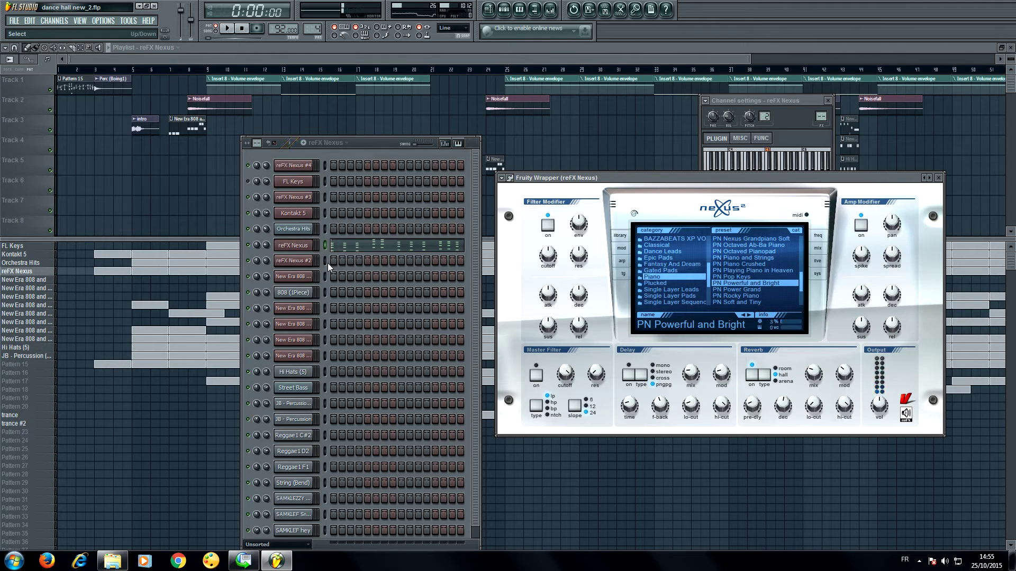
Step: Audition the first New Era 808 pattern with its plugin open, including a single note on the plugin keyboard
key(KP_Add)
key(space)
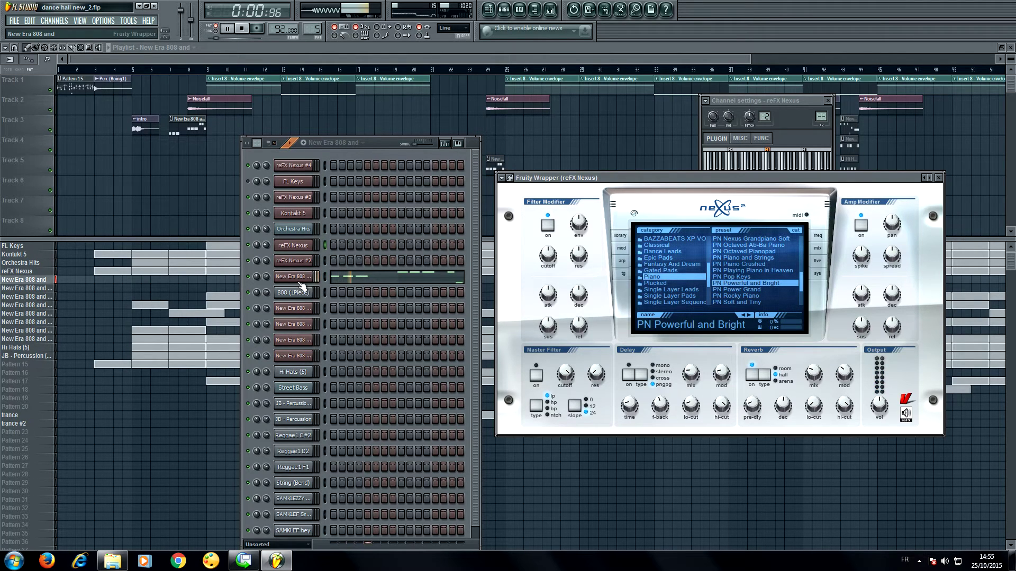
key(space)
key(Down)
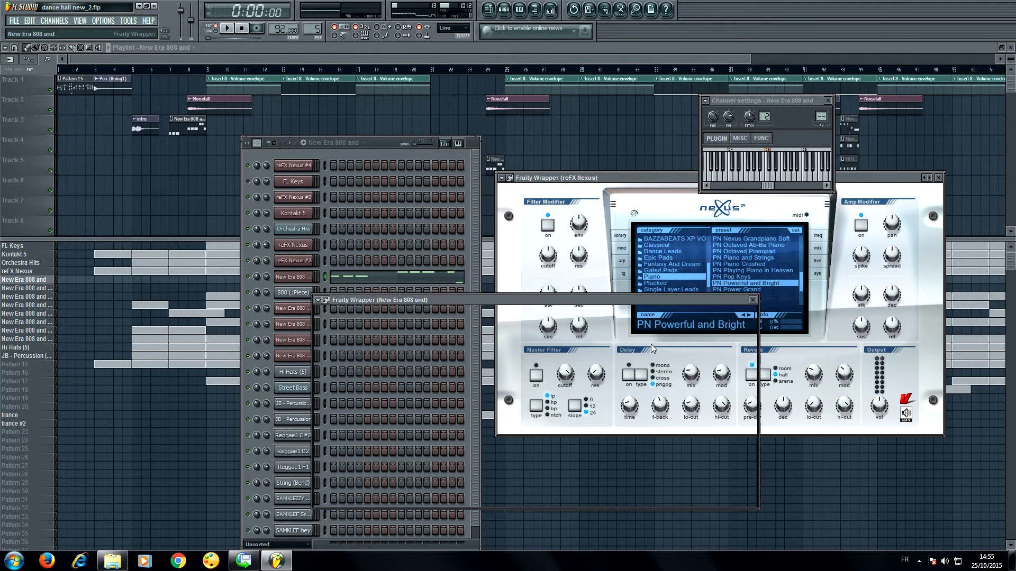
drag(560, 484, 498, 496)
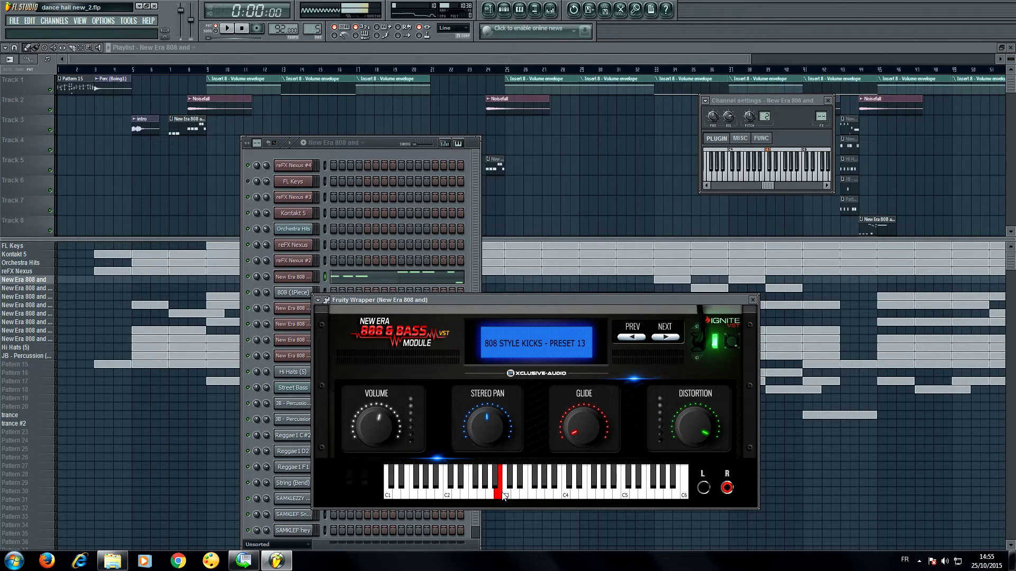
drag(527, 300, 706, 196)
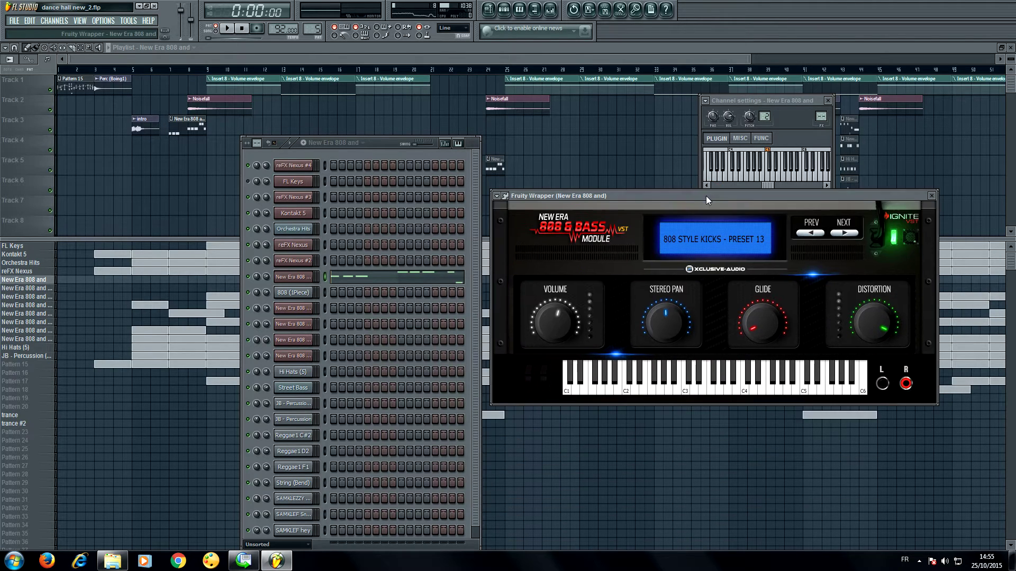
click(236, 30)
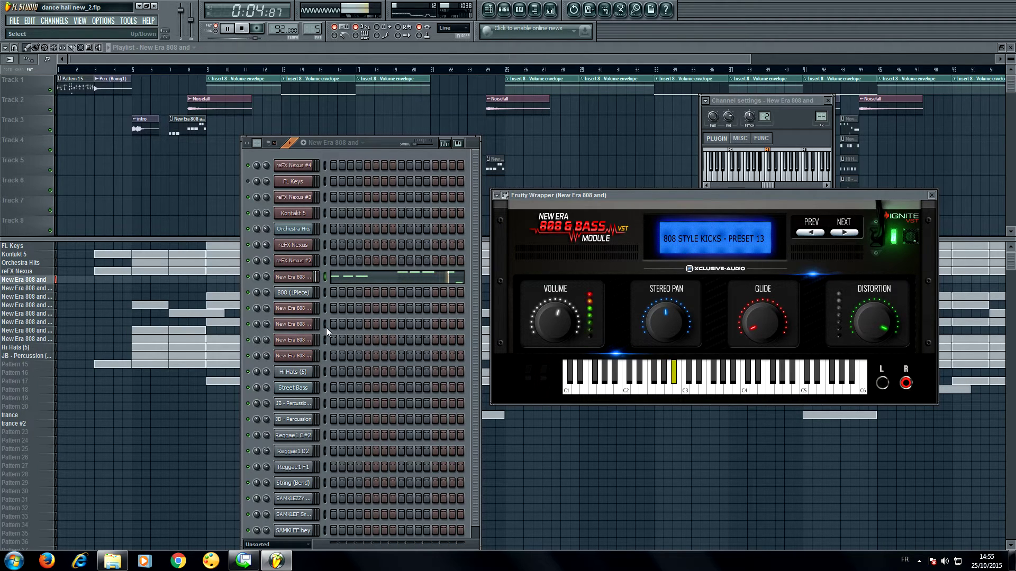
click(243, 29)
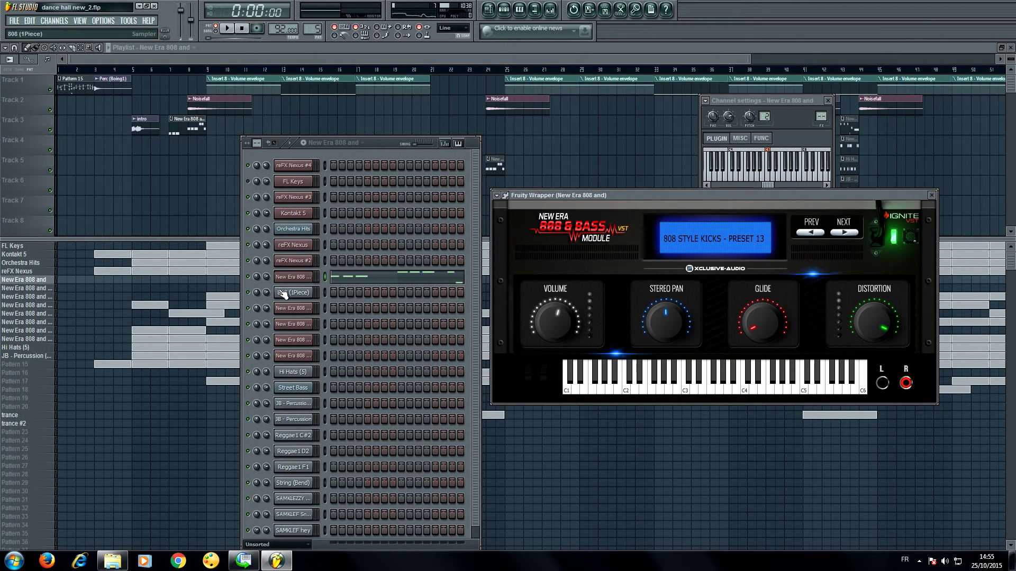
Step: Play the New Era 808 and #2 pattern and open its plugin to view the snare preset
click(252, 283)
key(8)
key(space)
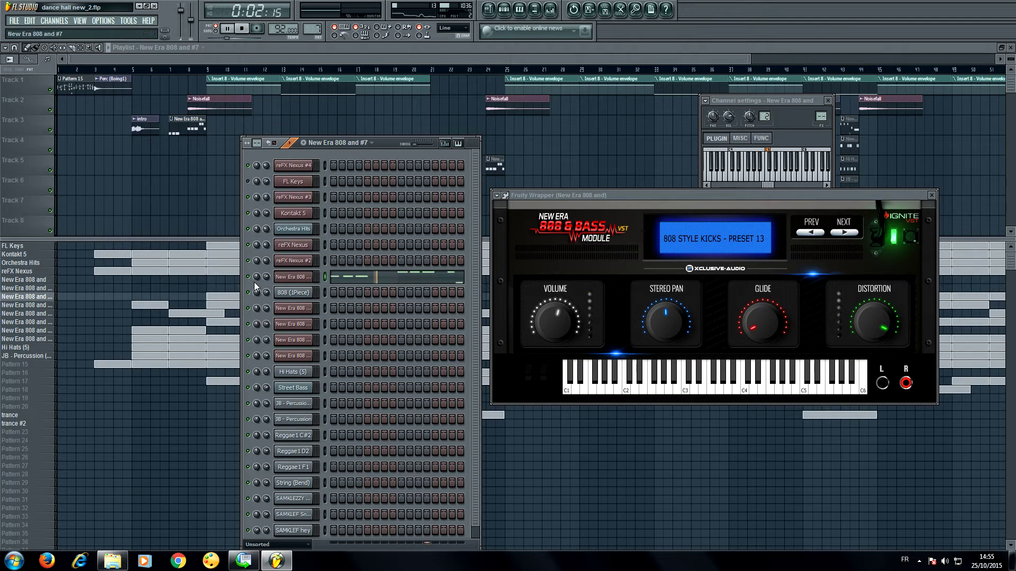
key(2)
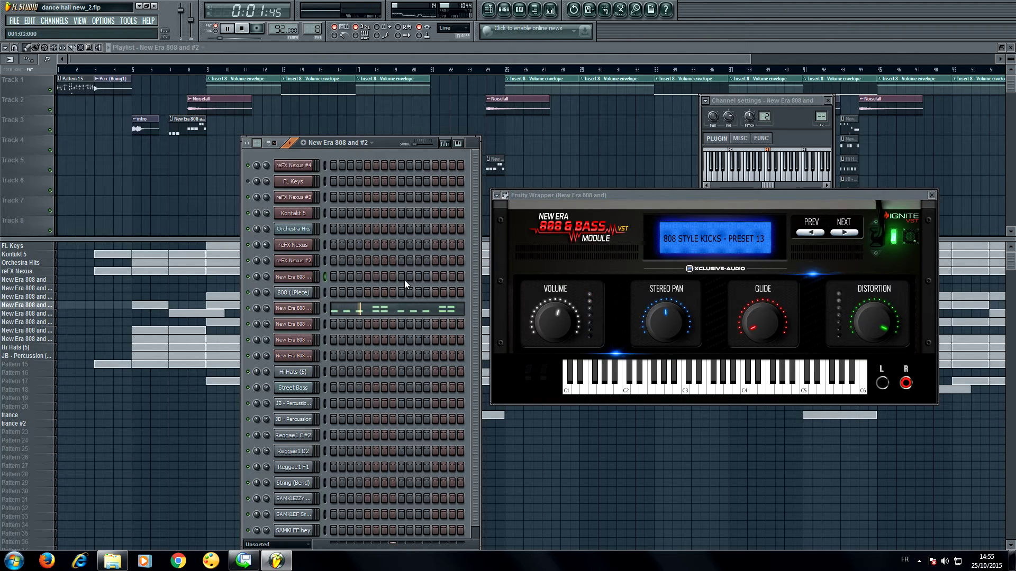
click(306, 309)
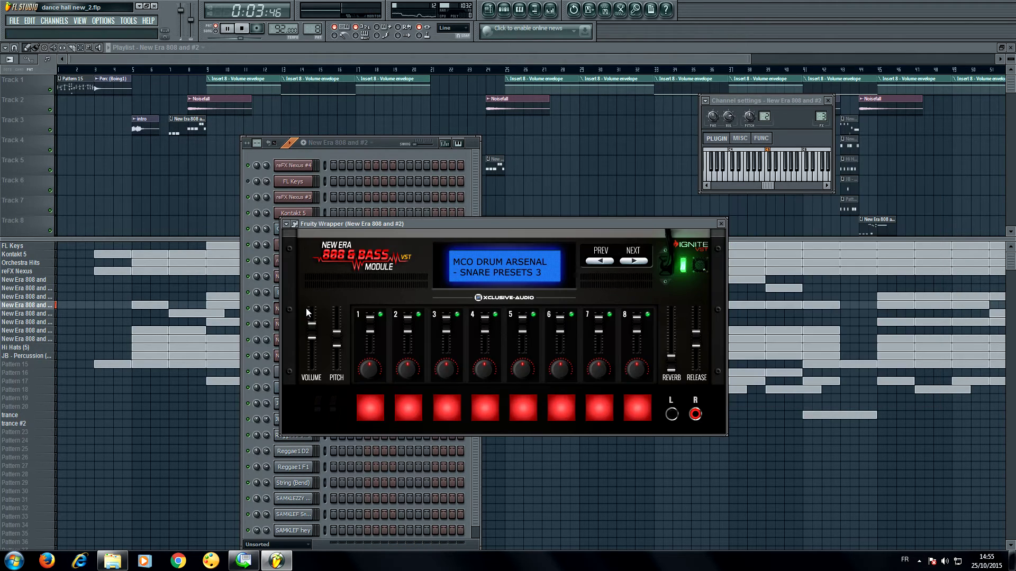
Step: Place the New Era 808 and #2 plugin beside the step sequencer, then audition a single pad and replay the pattern
drag(466, 226, 672, 152)
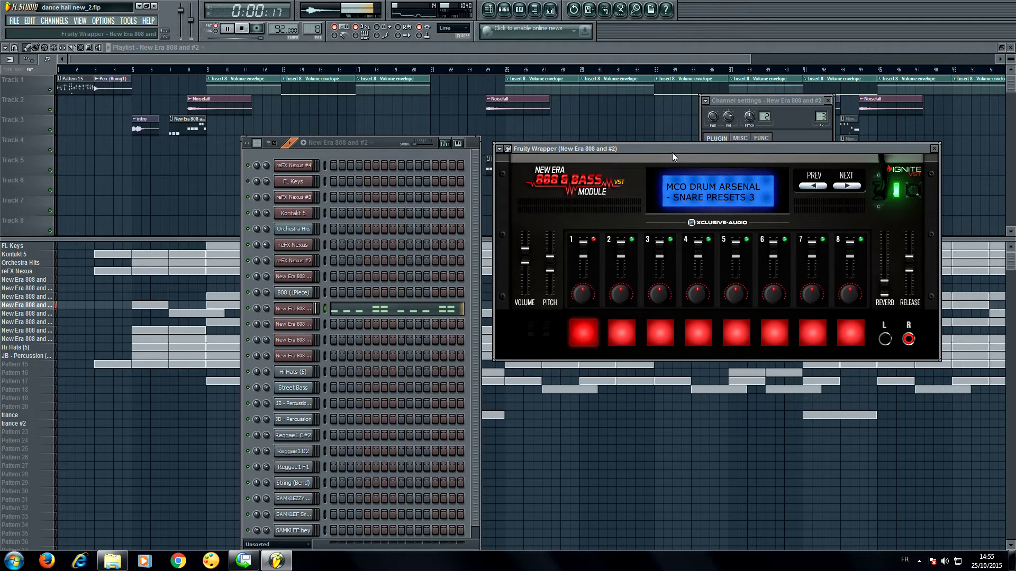
key(space)
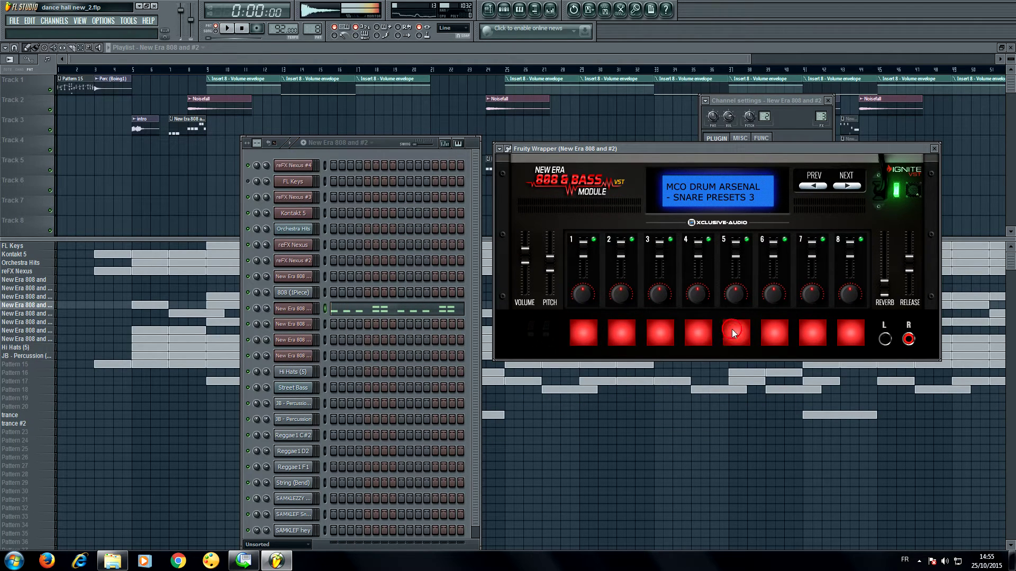
key(space)
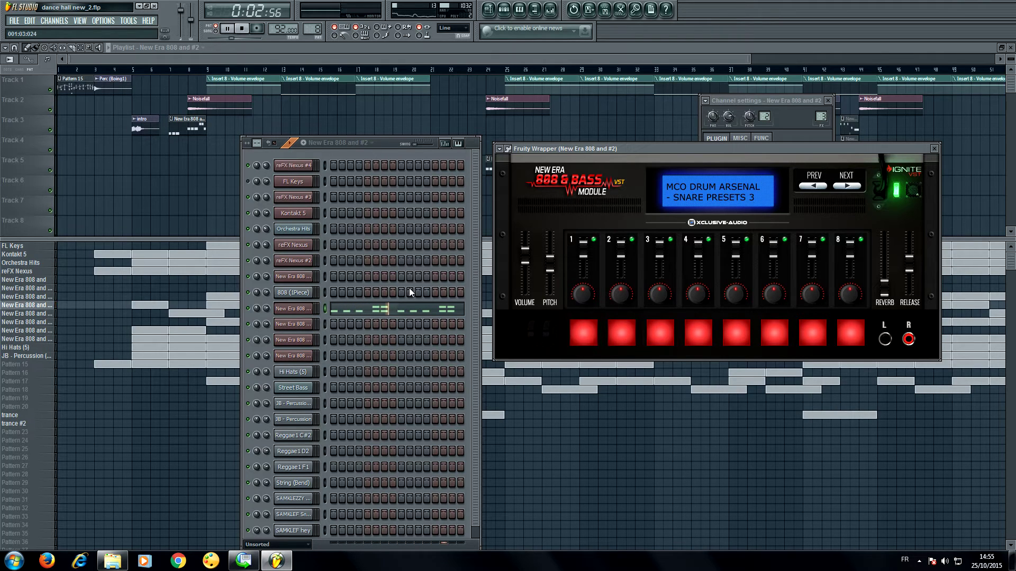
Step: Play the New Era 808 and #6 pattern and continue on to the New Era 808 and #4 pattern
click(379, 153)
scroll(379, 152, down, 1)
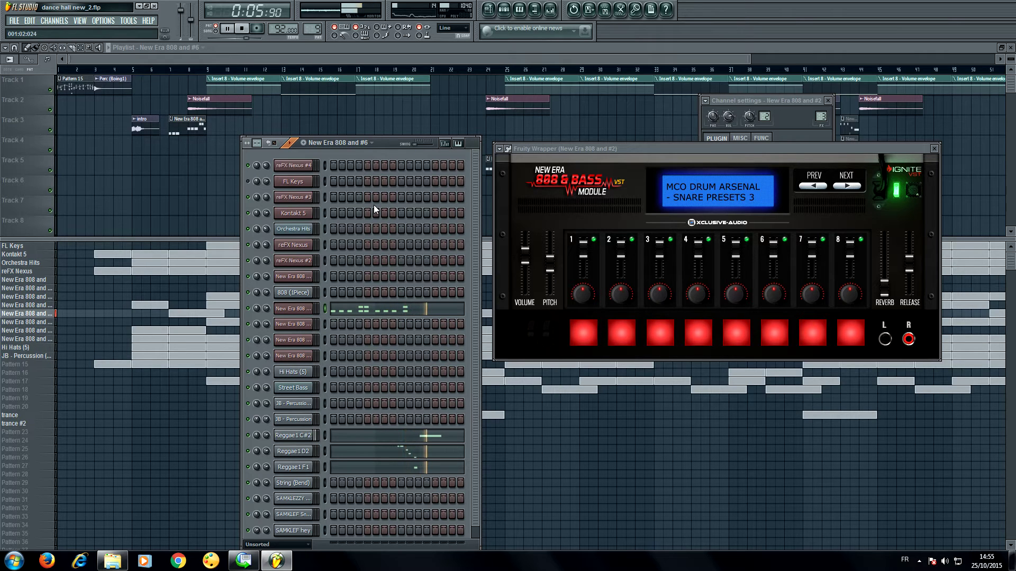
scroll(373, 208, down, 1)
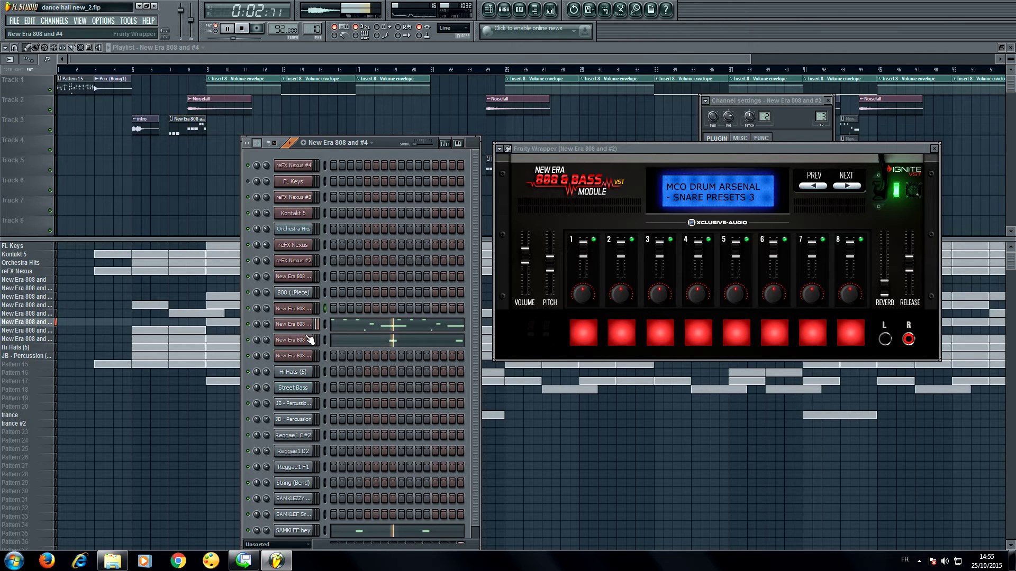
Step: Open the New Era 808 and #3 channel's plugin to view its clap preset and replay the current pattern
click(299, 324)
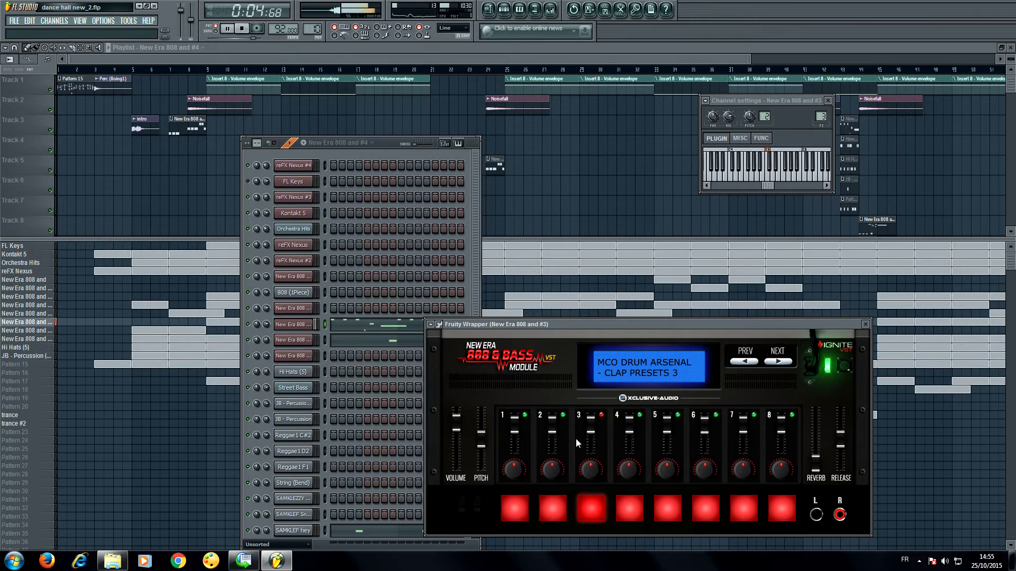
key(space)
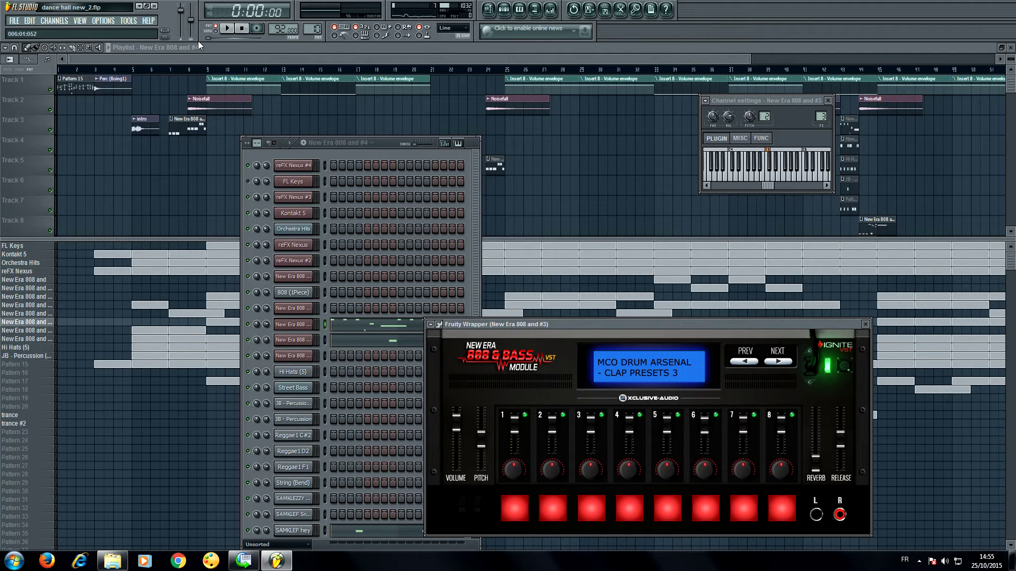
click(227, 28)
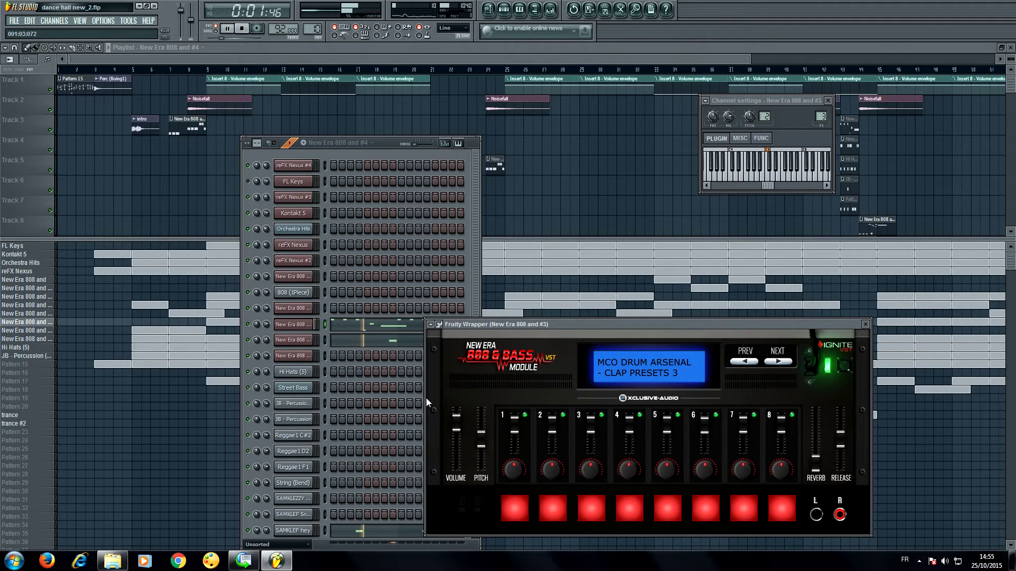
drag(379, 145, 351, 121)
key(space)
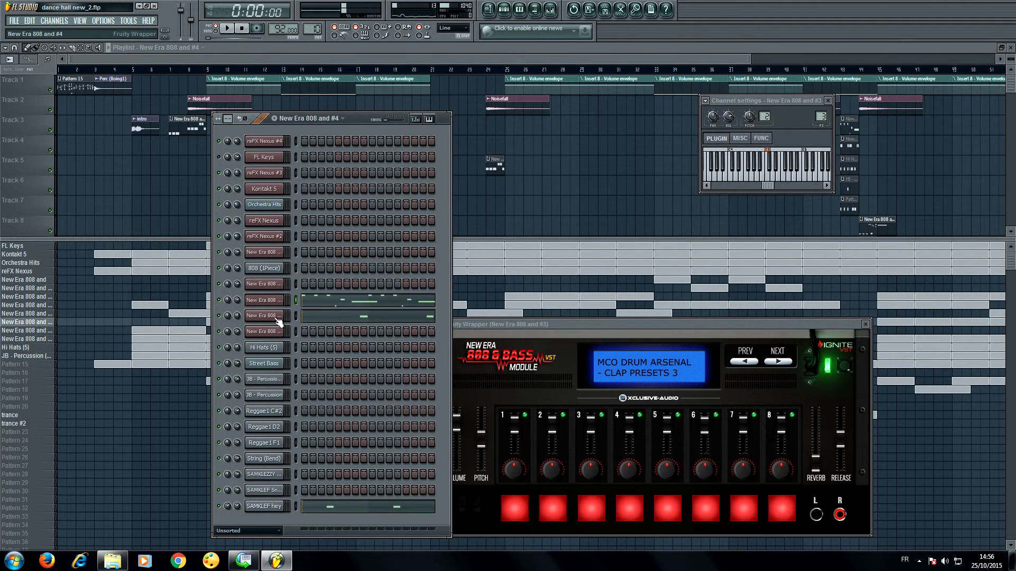
Step: Open the New Era 808 and #4 channel's plugin beside the step sequencer to view its vocal preset, and play the pattern
click(263, 315)
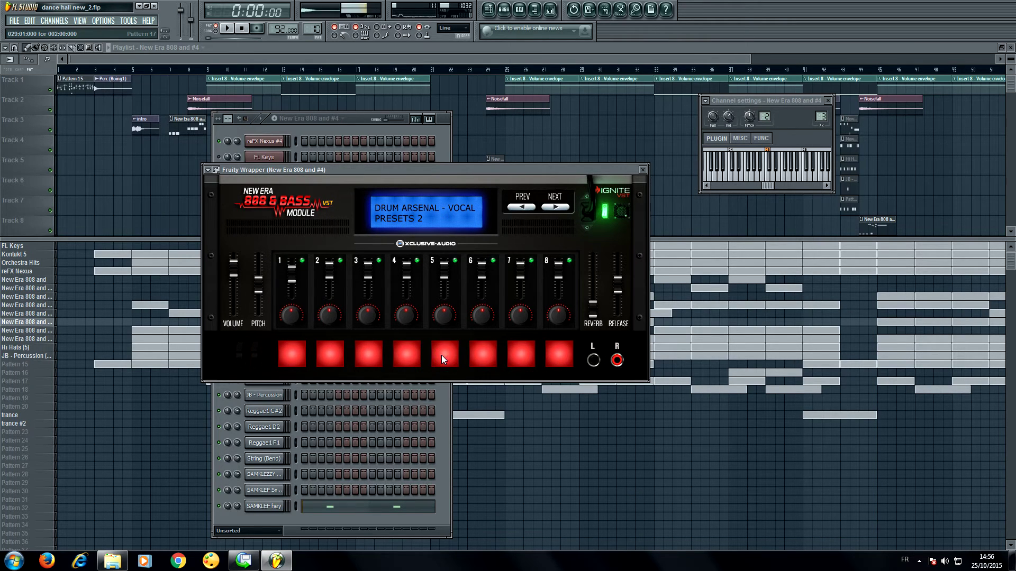
drag(526, 169, 851, 224)
click(227, 28)
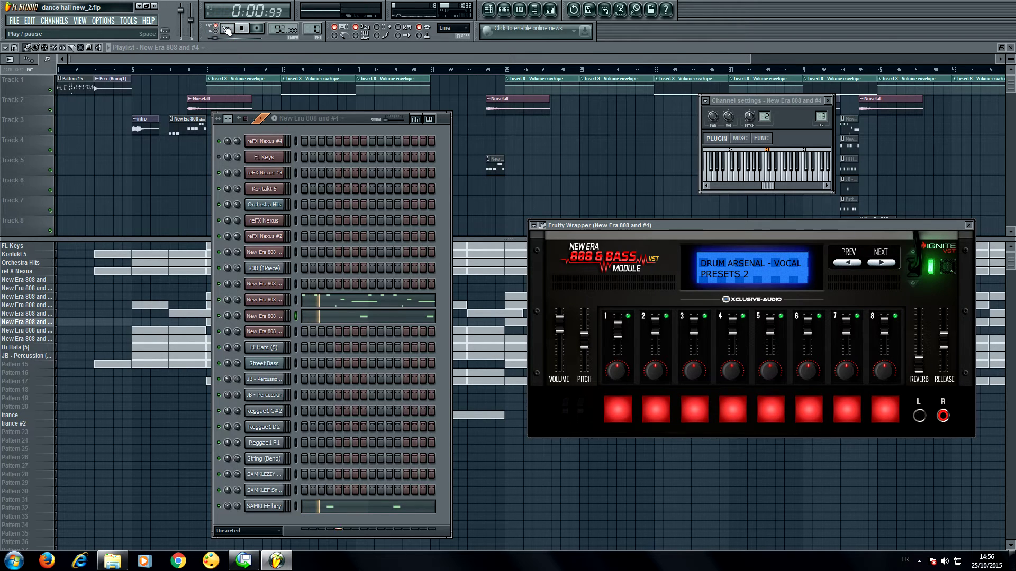
Step: Audition the New Era 808 and #5, Hi Hats (5) and JB - Percussion (29) patterns in turn
click(360, 131)
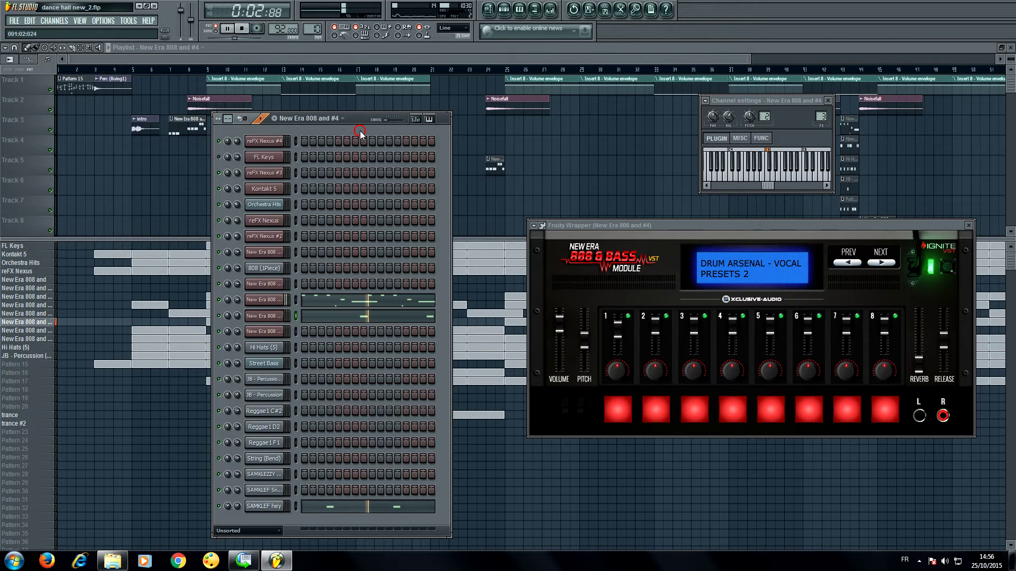
scroll(359, 131, down, 1)
scroll(359, 132, down, 1)
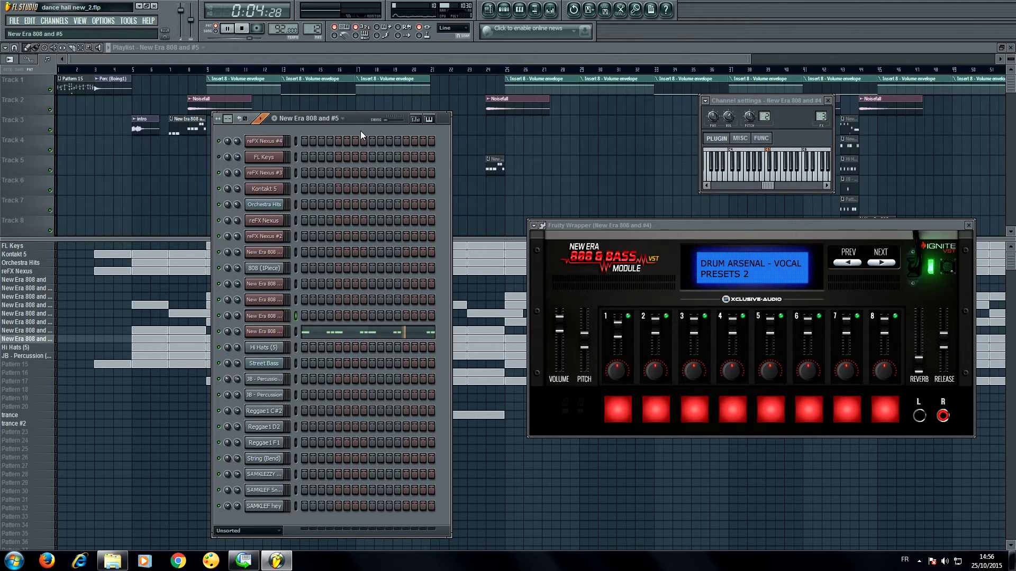
scroll(360, 131, down, 1)
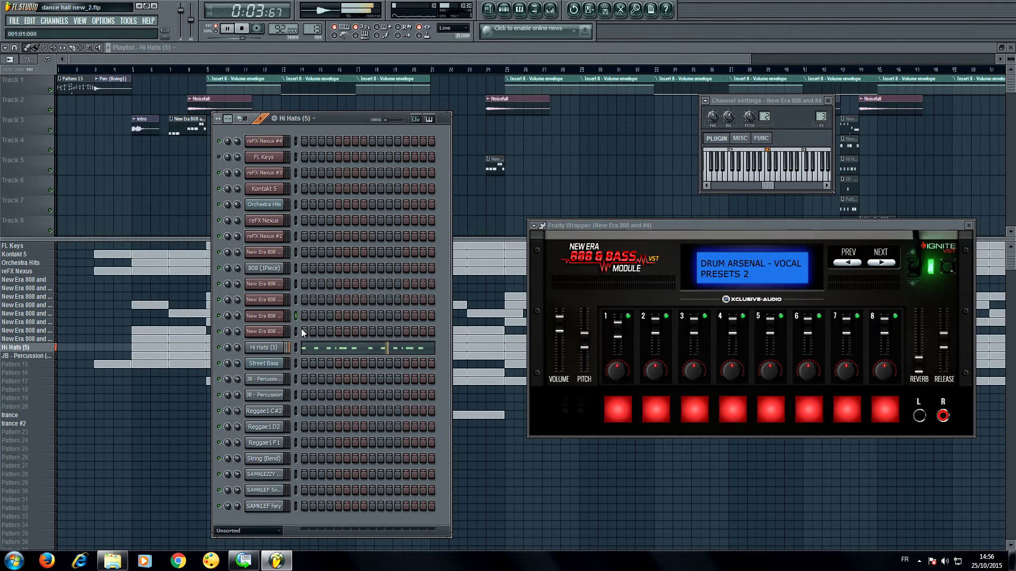
scroll(288, 341, down, 1)
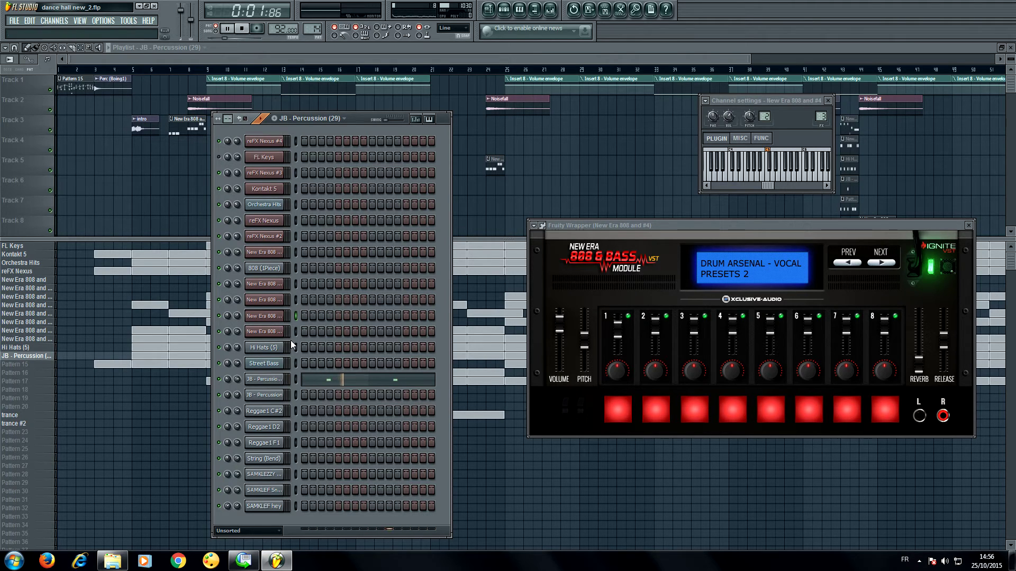
Step: Play Pattern 15 and open the reFX Nexus #3 plugin beside the step sequencer to view its lead preset
key(KP_Add)
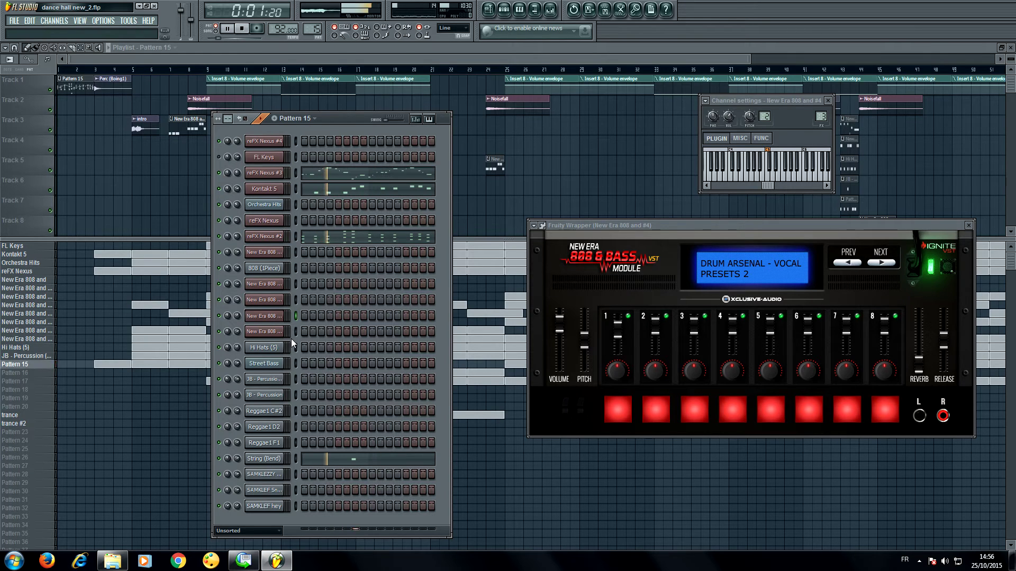
click(275, 173)
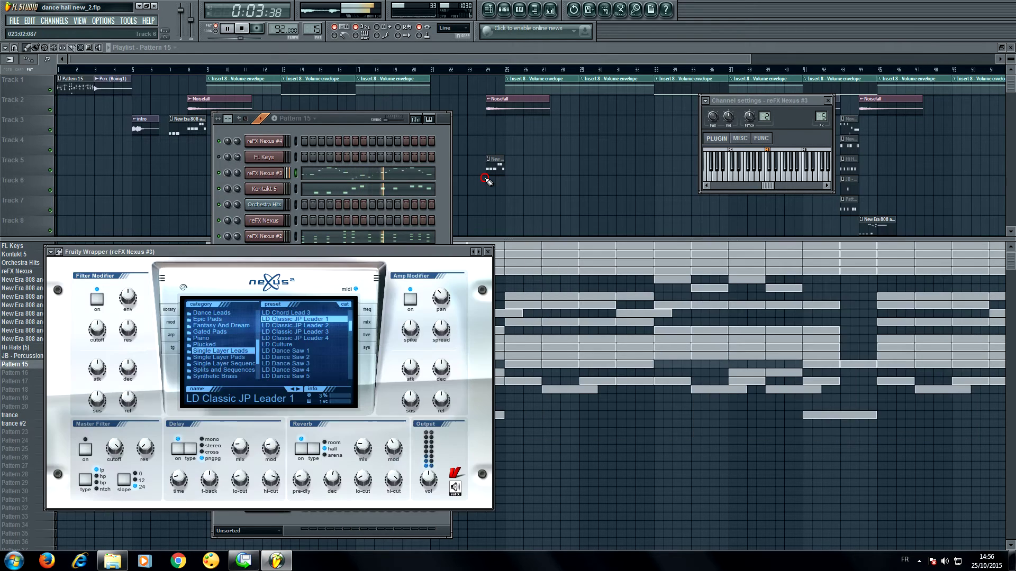
drag(313, 250, 716, 176)
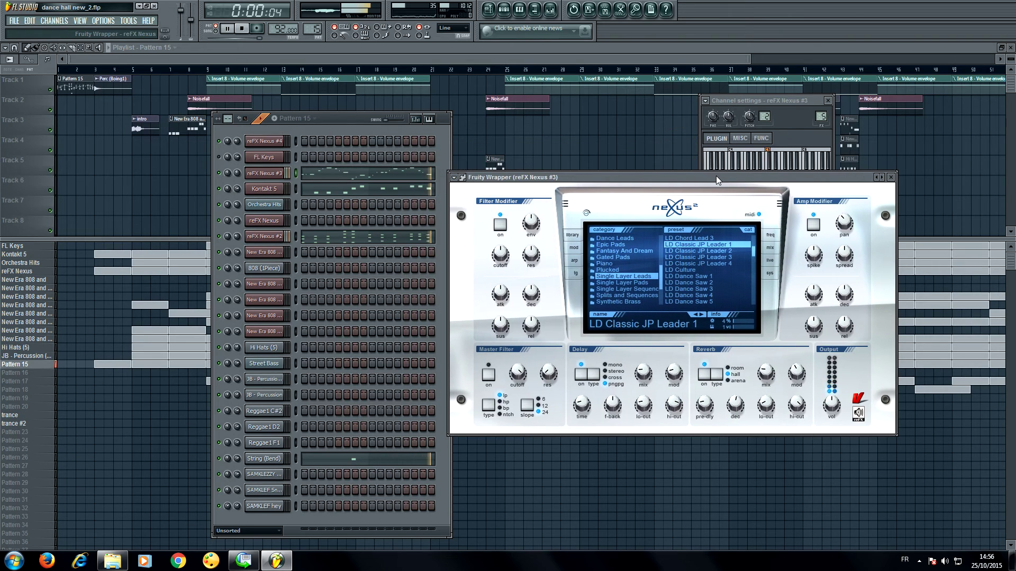
drag(357, 122, 306, 116)
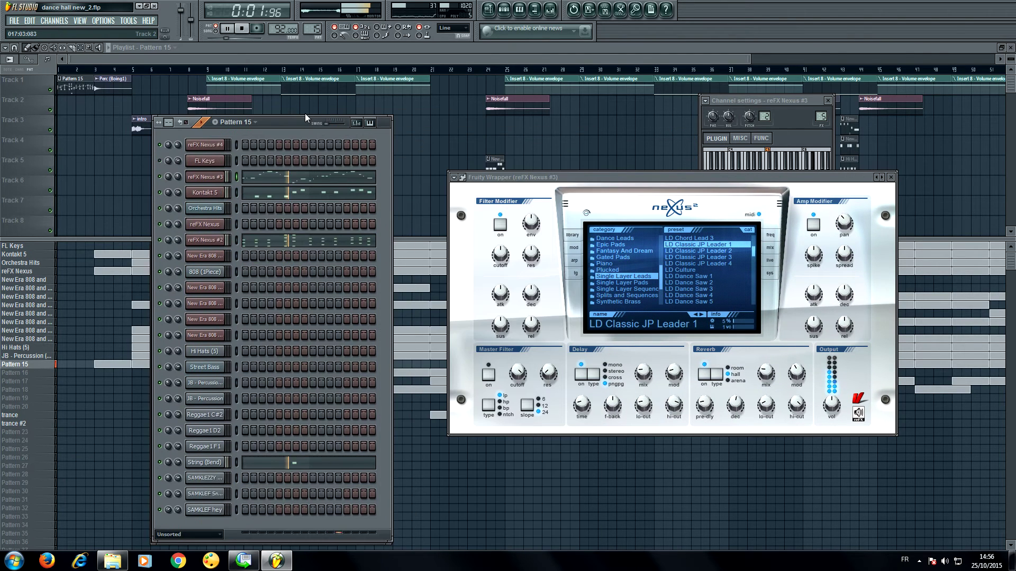
drag(777, 101, 710, 116)
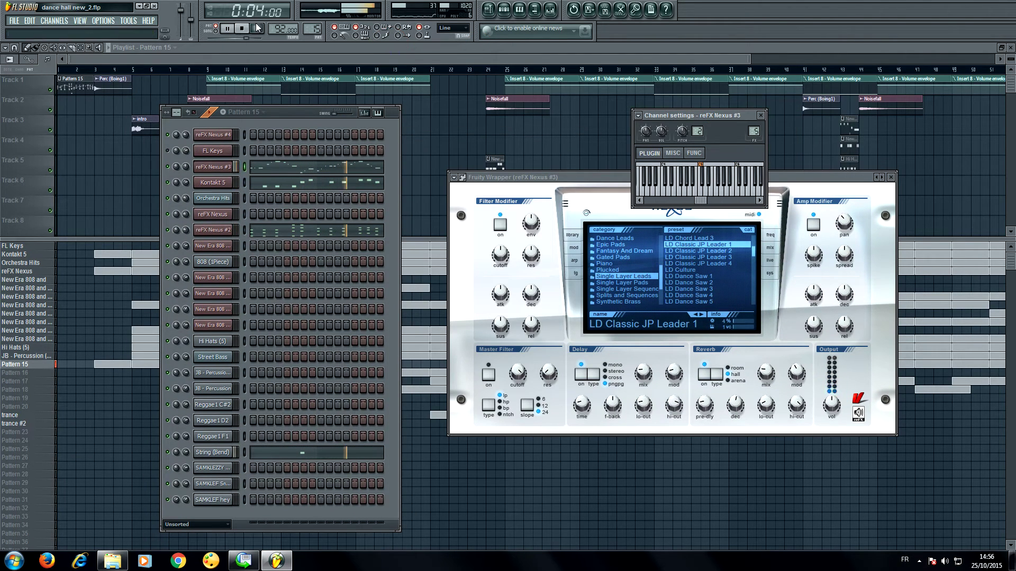
Step: Audition a single reFX Nexus #3 note on the test keyboard and replay Pattern 15
key(space)
click(712, 185)
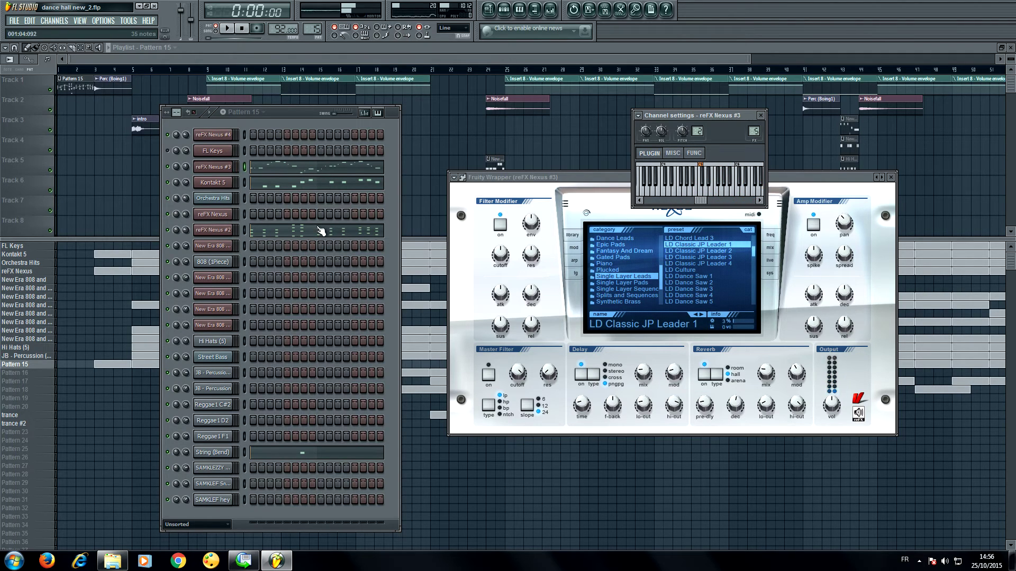
key(space)
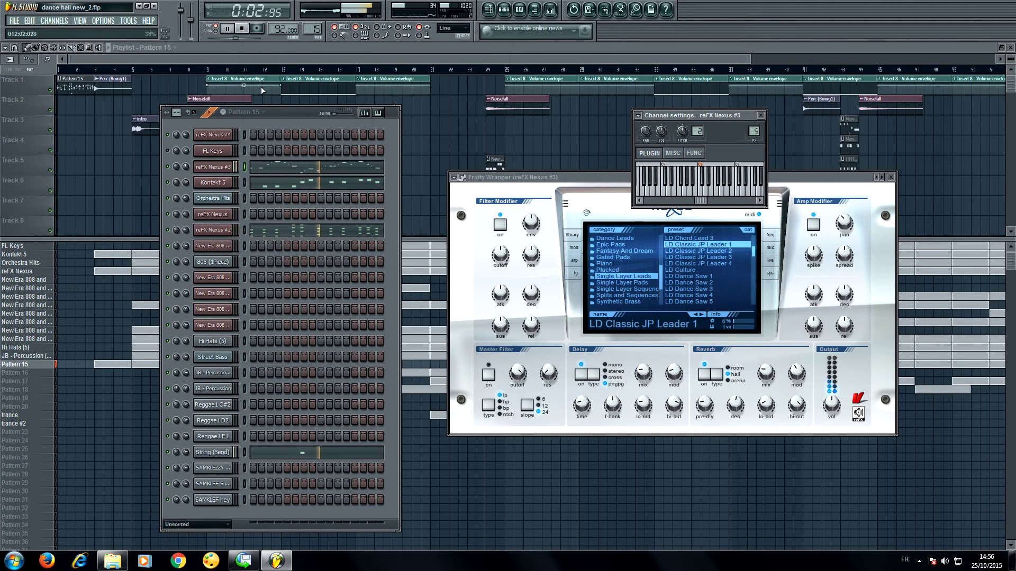
key(space)
Step: Bring back the step sequencer and open the reFX Nexus #2 plugin beside it to view the arpeggio preset while Pattern 15 plays
click(233, 73)
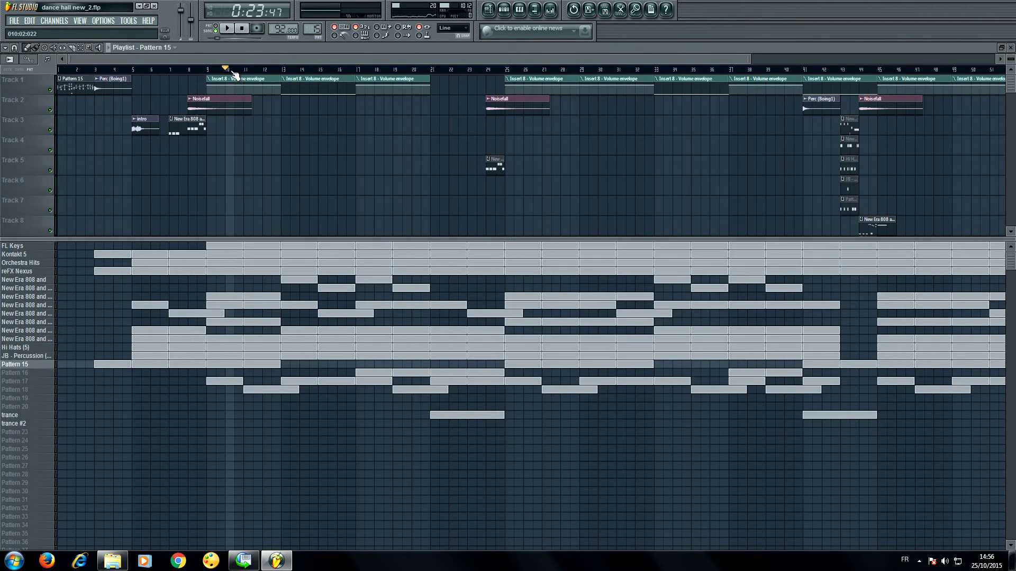
key(F9)
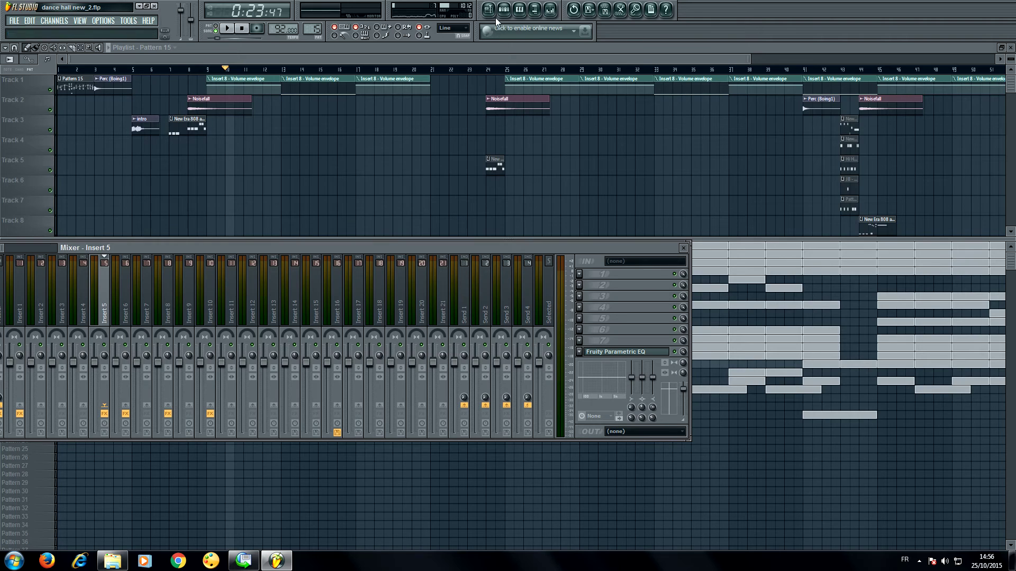
click(504, 9)
click(226, 231)
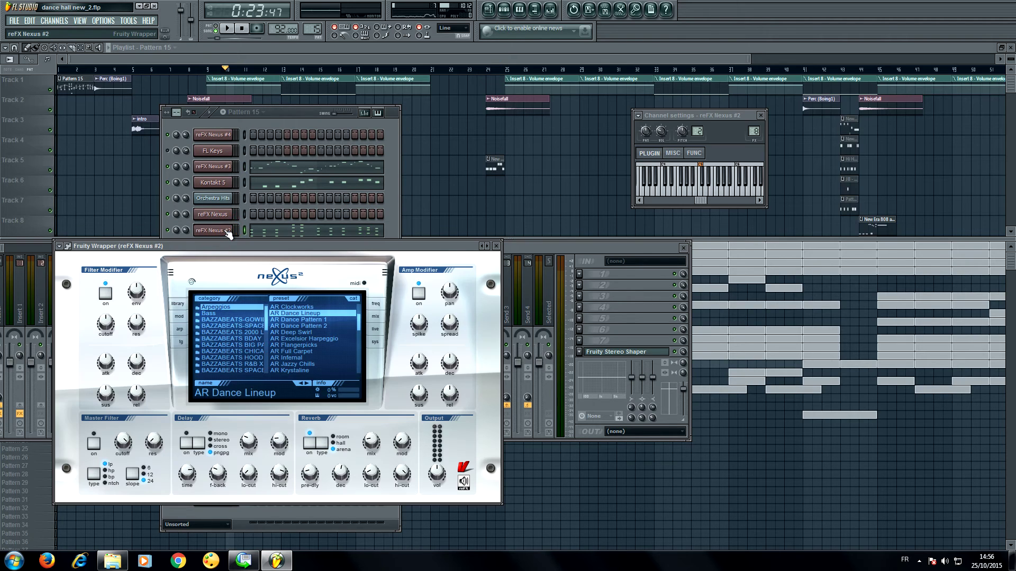
key(space)
key(space)
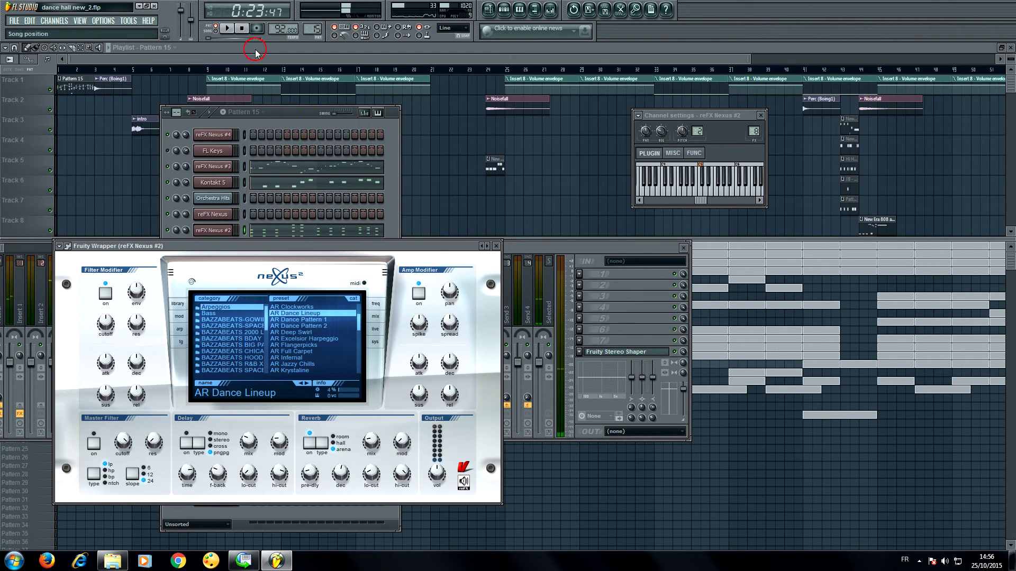
key(space)
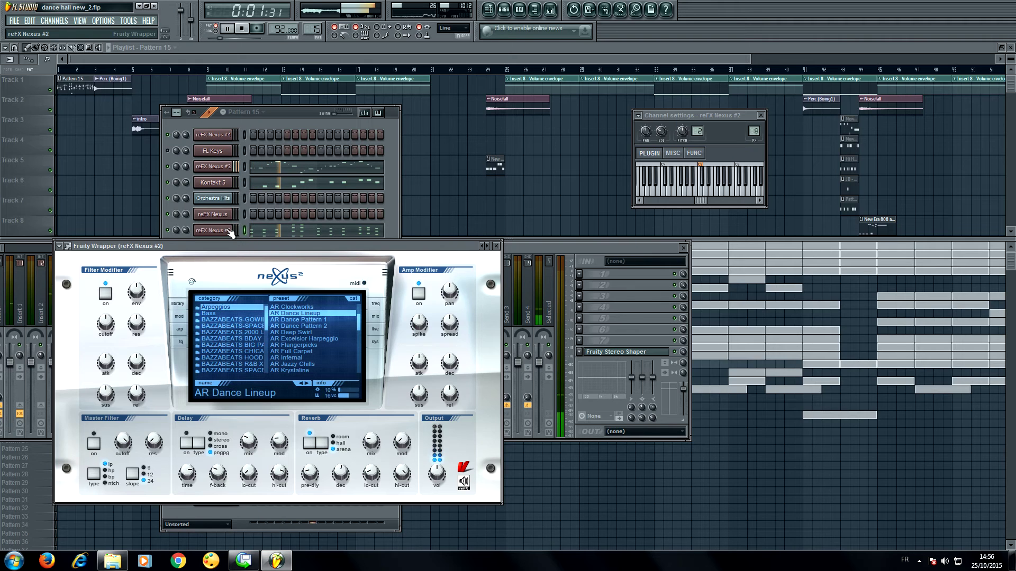
click(228, 232)
drag(229, 246, 585, 238)
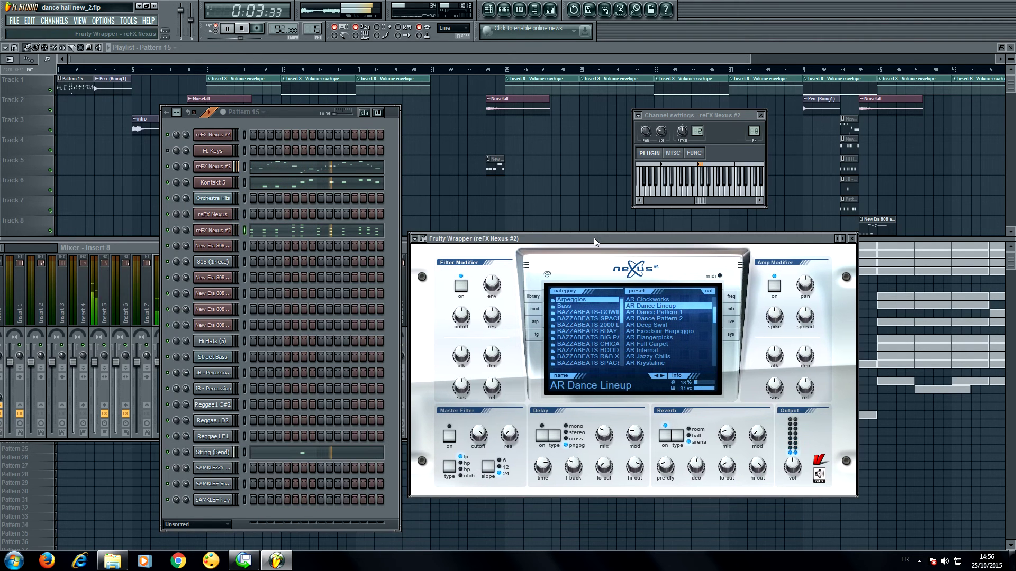
Step: Audition a single reFX Nexus #2 note on the test keyboard and play Pattern 15 again
key(space)
click(701, 188)
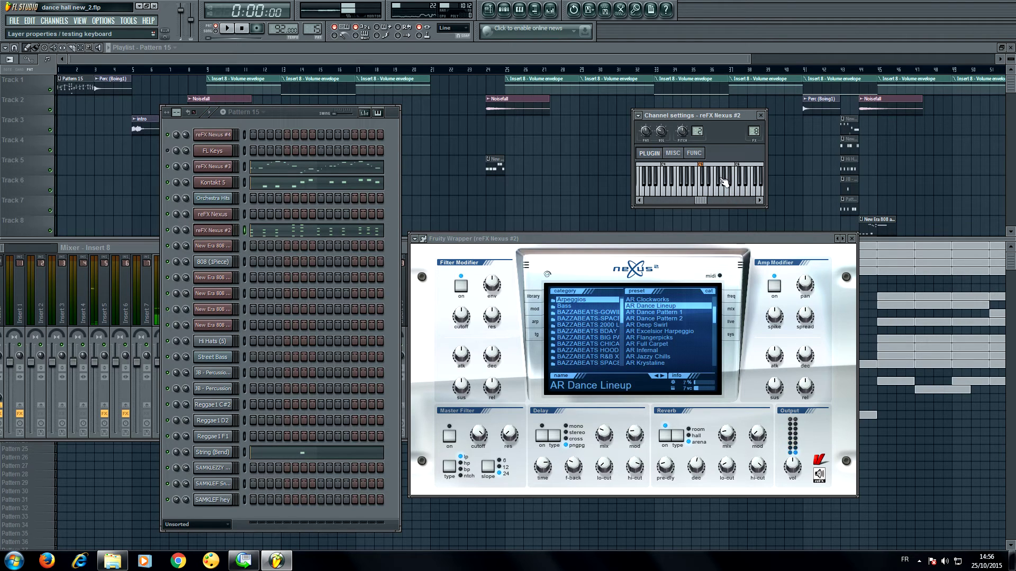
key(space)
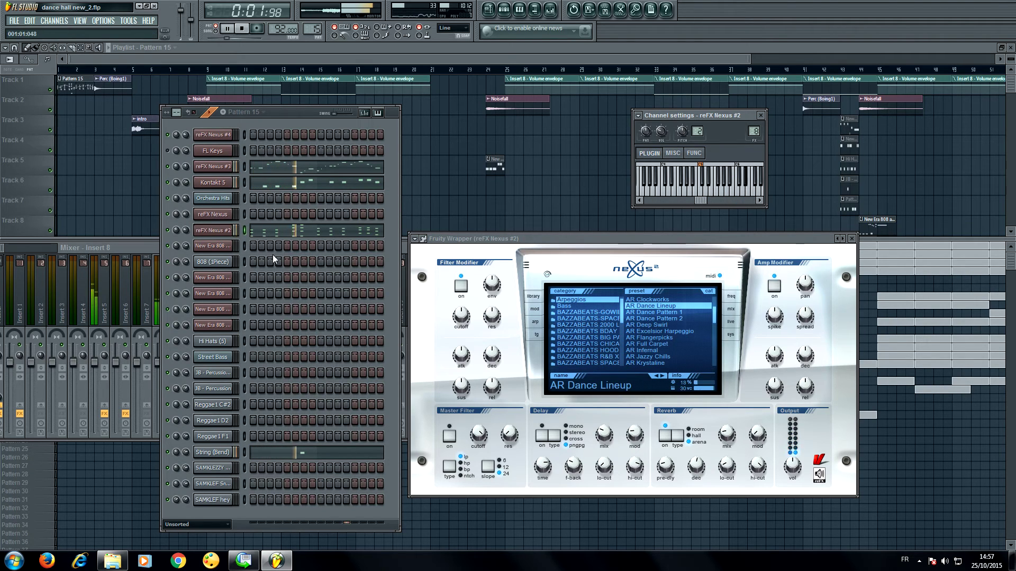
Step: Audition Patterns 16, 17 and 18 in turn, with the step sequencer shown in the middle of the playlist
key(KP_Add)
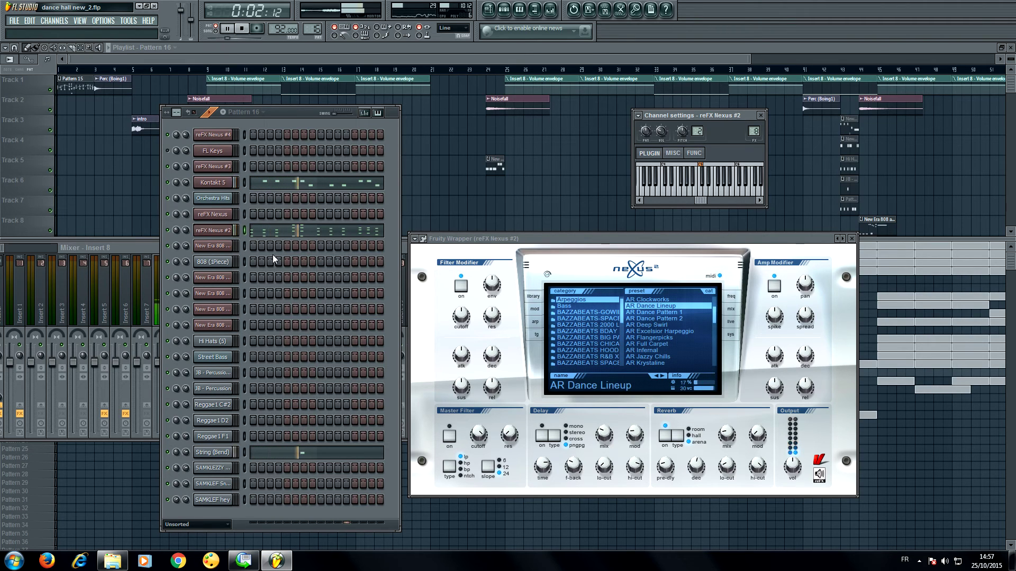
key(KP_Add)
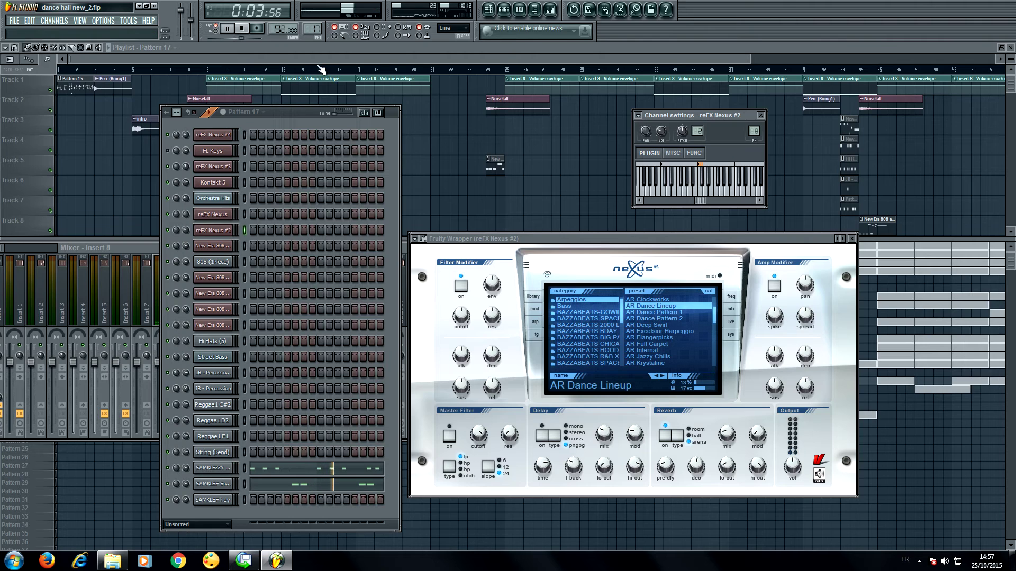
click(316, 59)
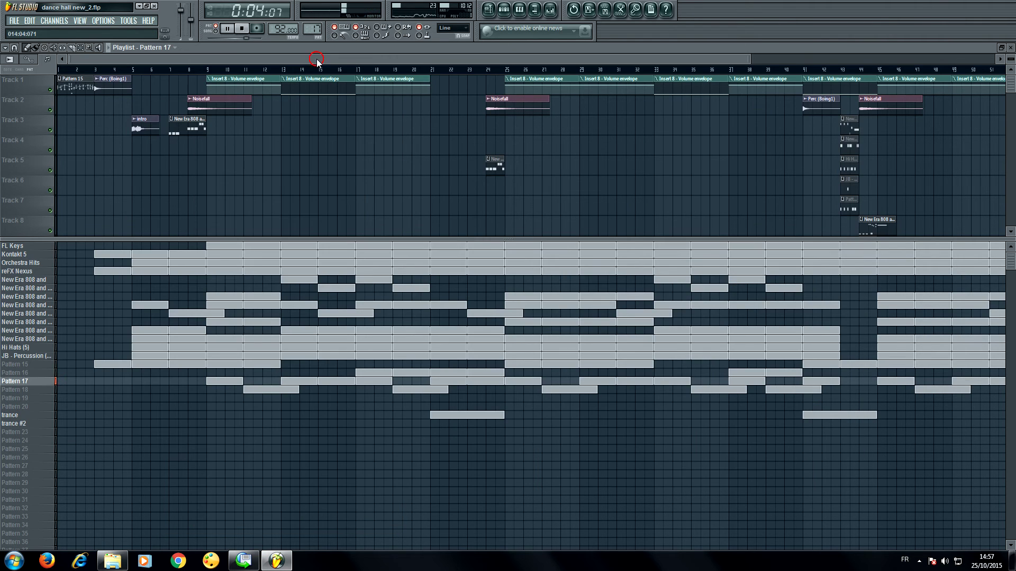
click(47, 391)
key(F6)
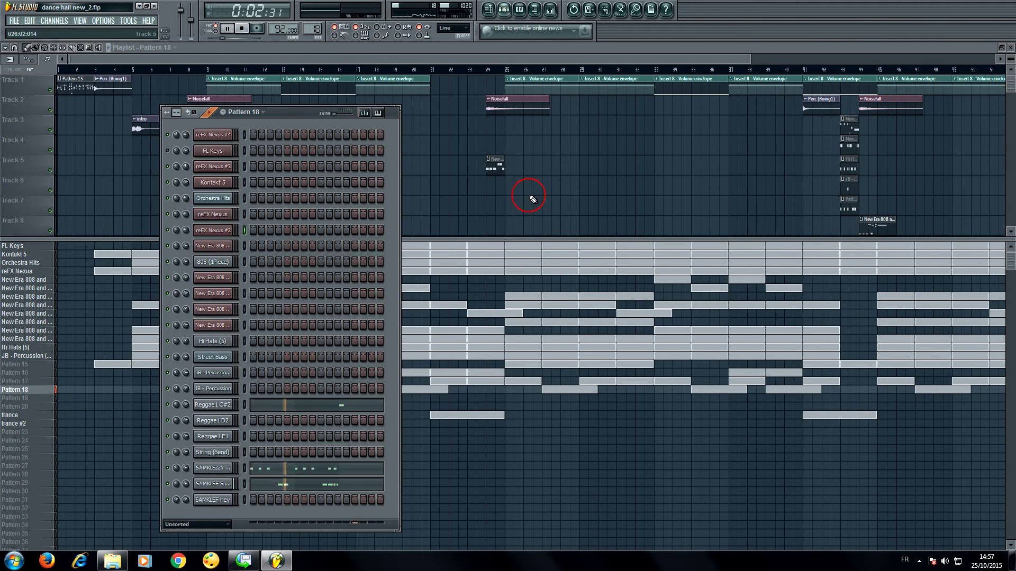
drag(291, 115, 519, 136)
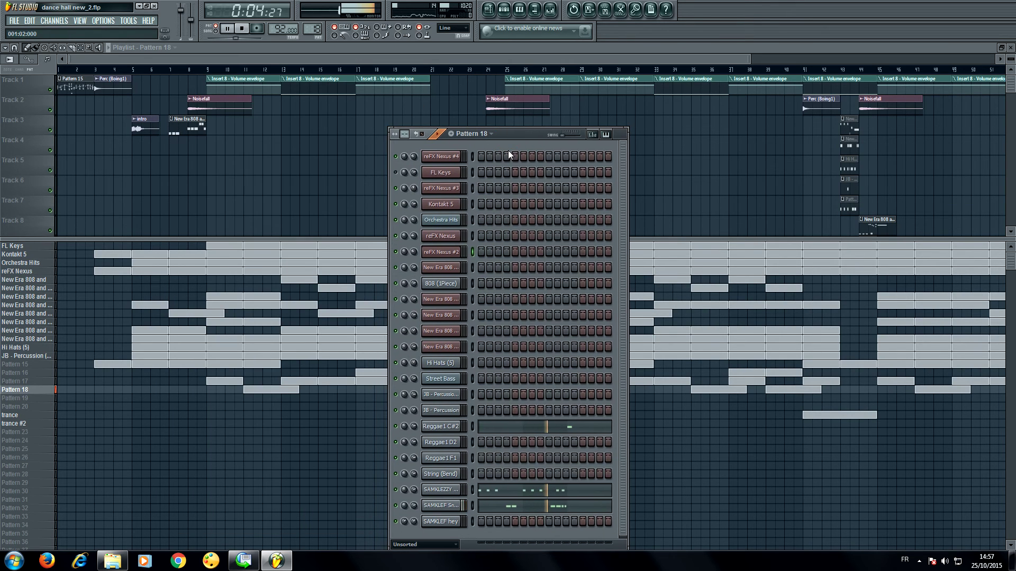
Step: Audition the trance pattern with the step sequencer shown, hide the sequencer and stop playback
click(166, 415)
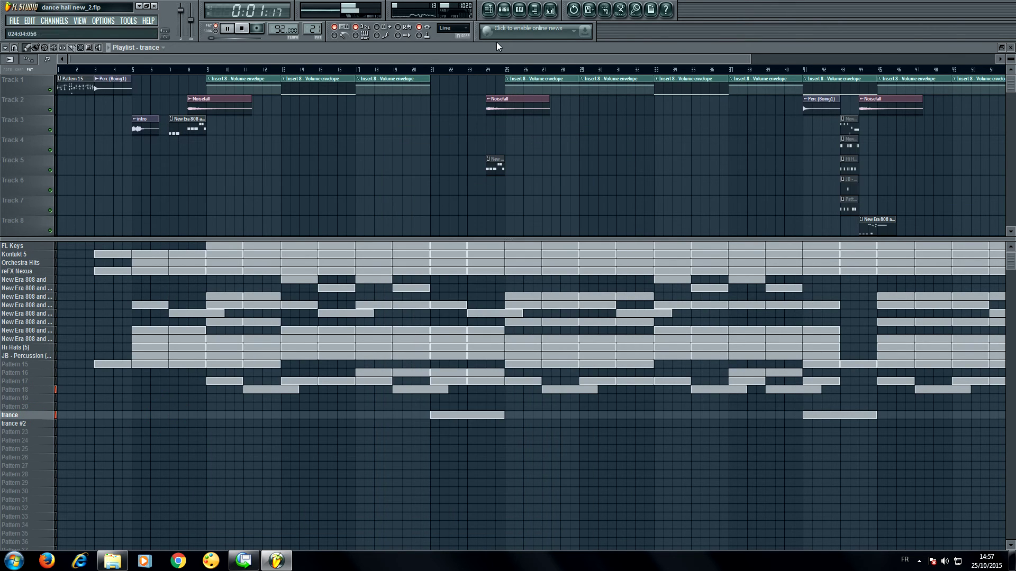
click(504, 9)
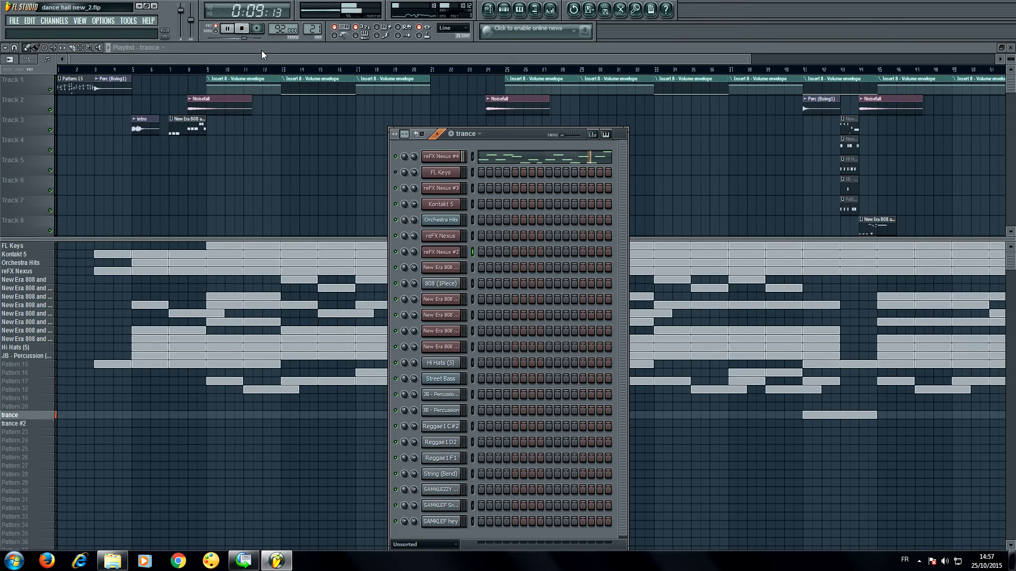
key(F6)
click(242, 28)
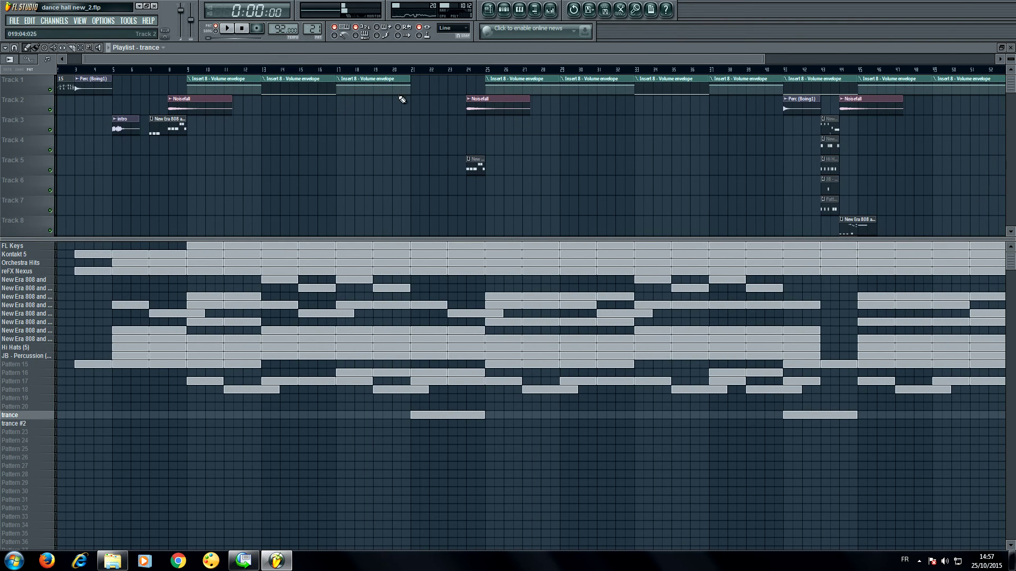
Step: Play the full song arrangement from about bar 41, where the second trance clip starts
click(468, 70)
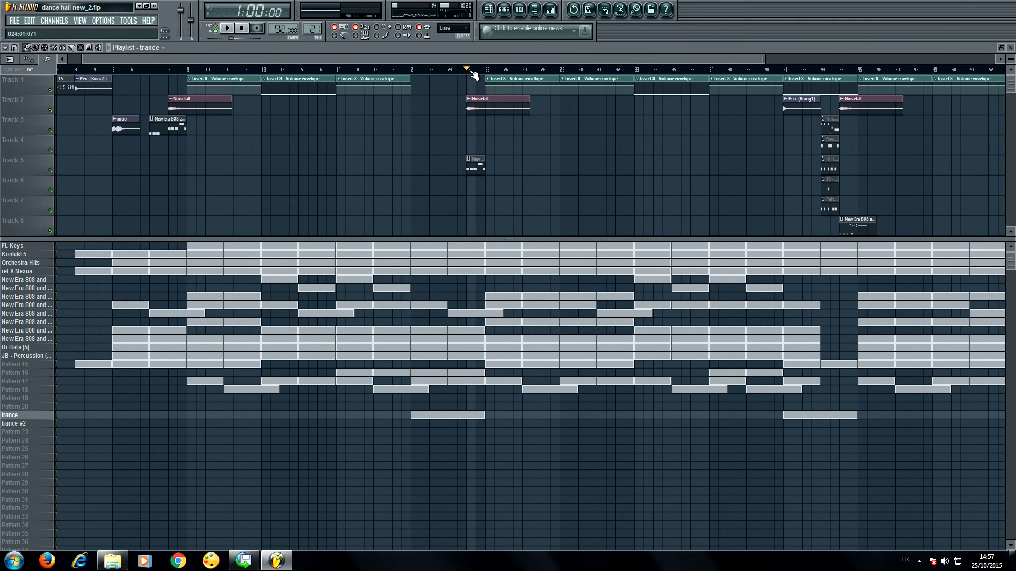
click(785, 70)
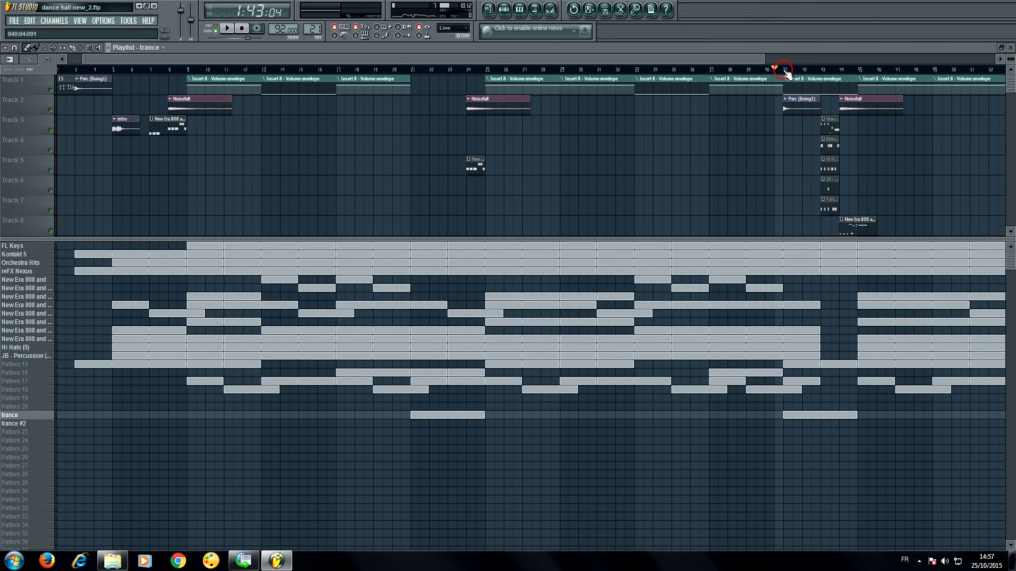
key(space)
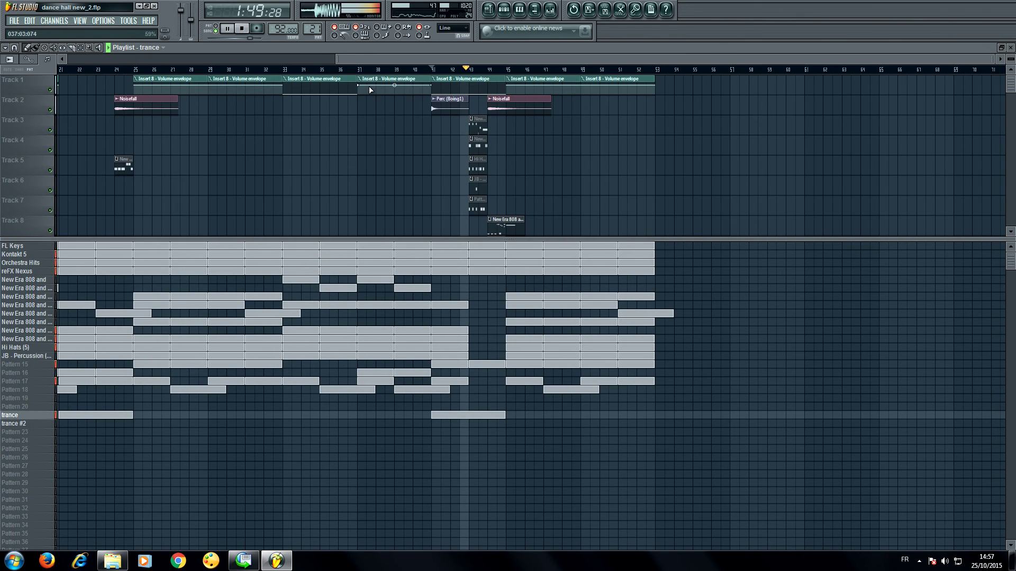
drag(333, 60, 231, 60)
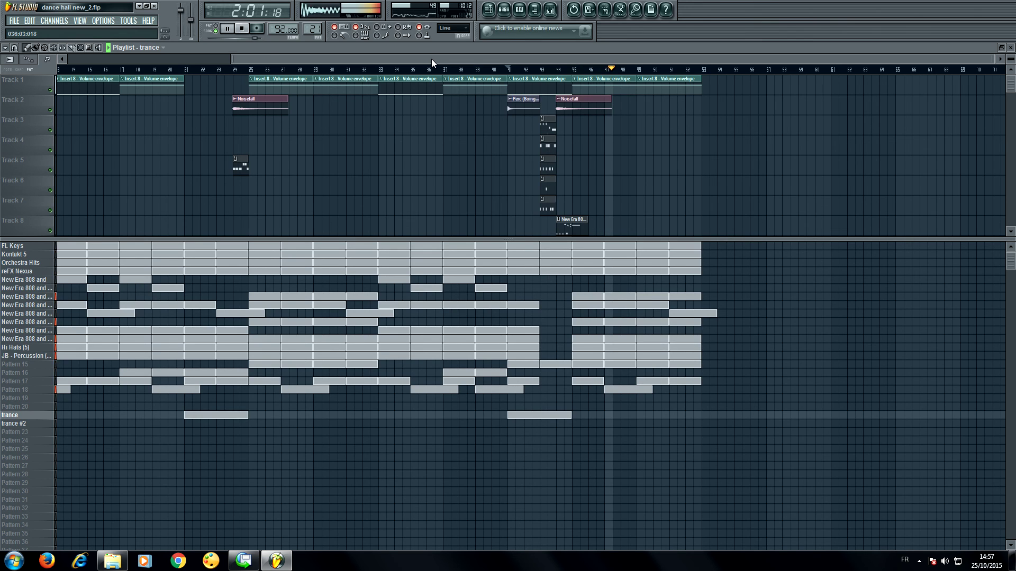
Step: Switch to the Movavi Screen Capture Studio recorder running in the background and move its window higher over the playlist
click(919, 561)
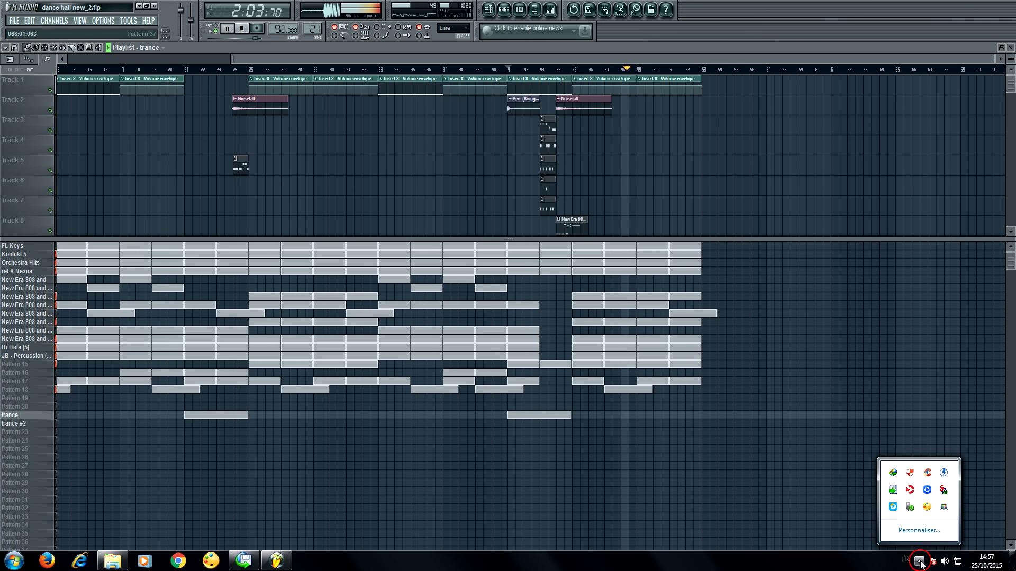
click(945, 507)
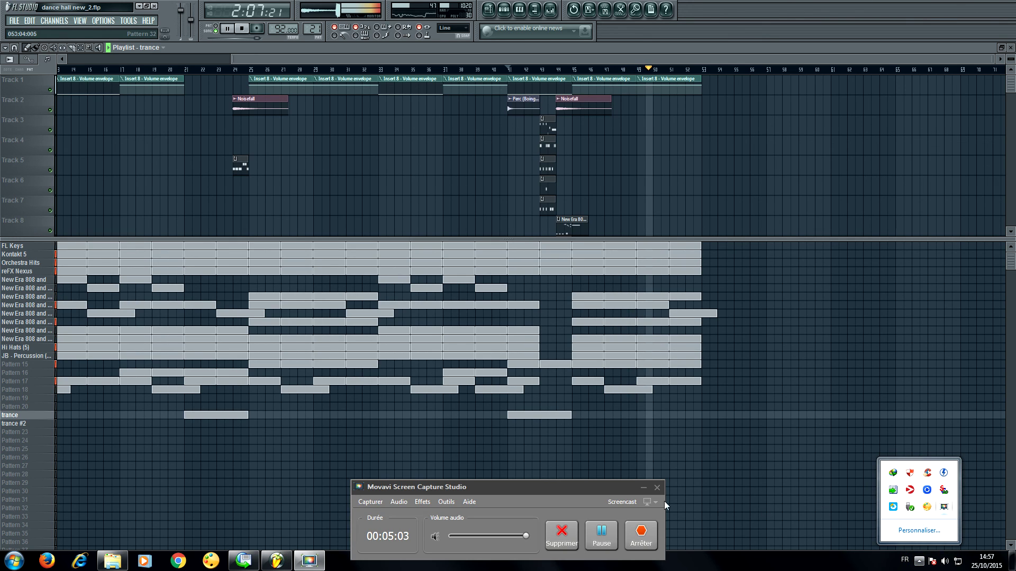
drag(598, 489, 585, 416)
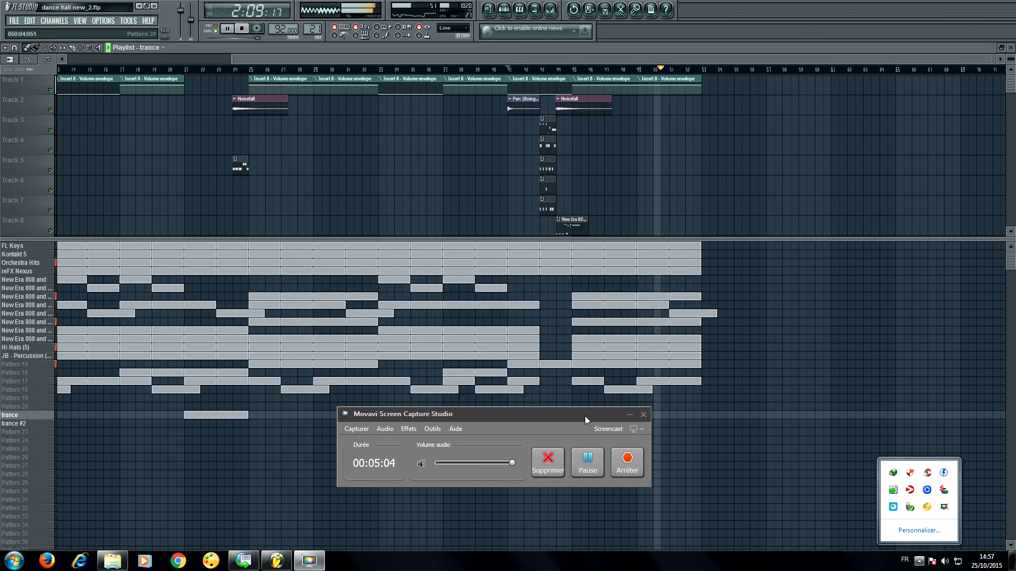